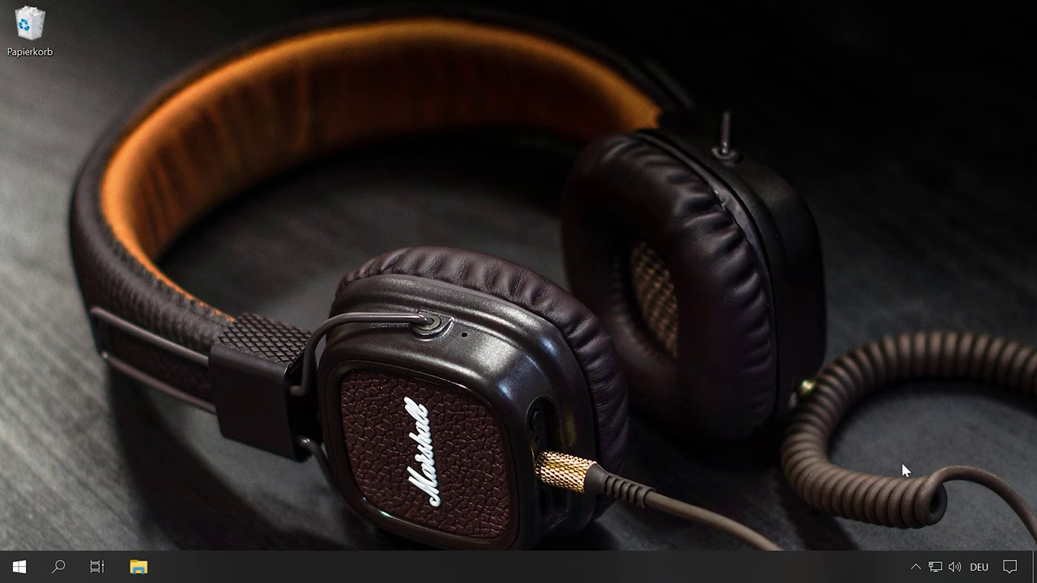
Step: Open the Windows sound settings and choose Headphones (Realtek(R) Audio) as the output device
{"action": "right_click", "coordinate": [954, 568]}
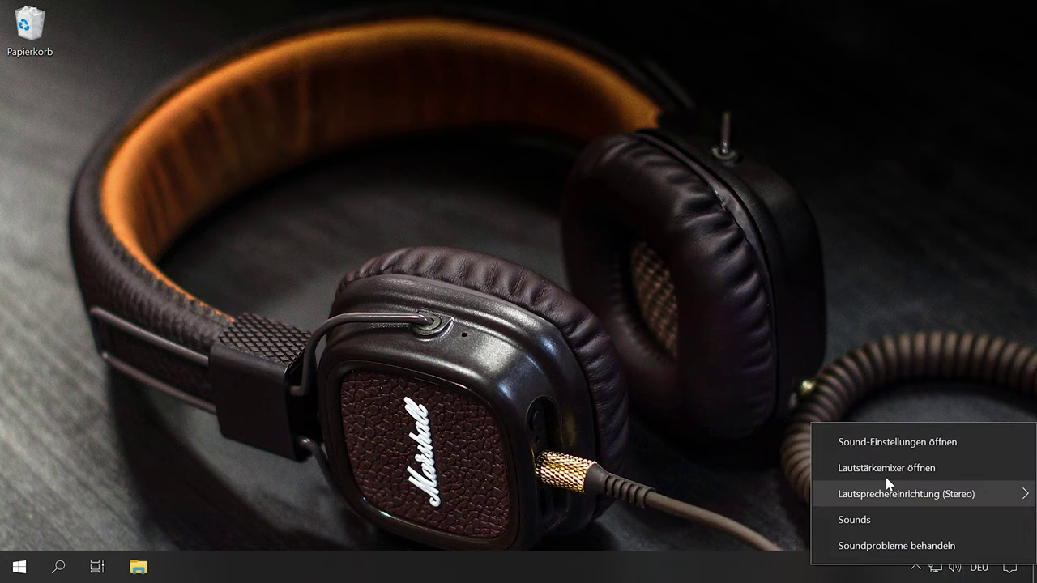
{"action": "left_click", "coordinate": [866, 442]}
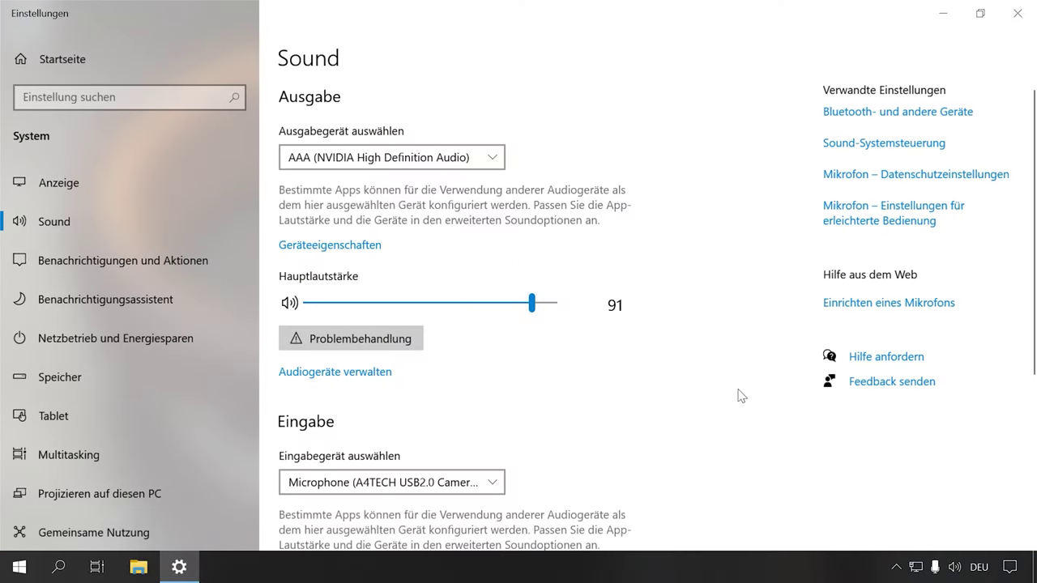
{"action": "left_click", "coordinate": [438, 162]}
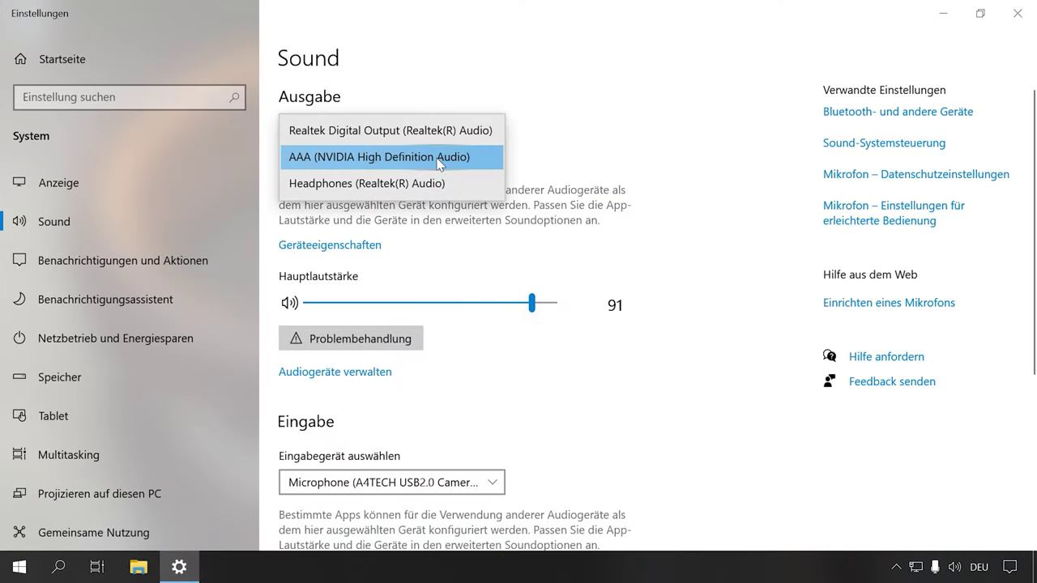
{"action": "left_click", "coordinate": [318, 188]}
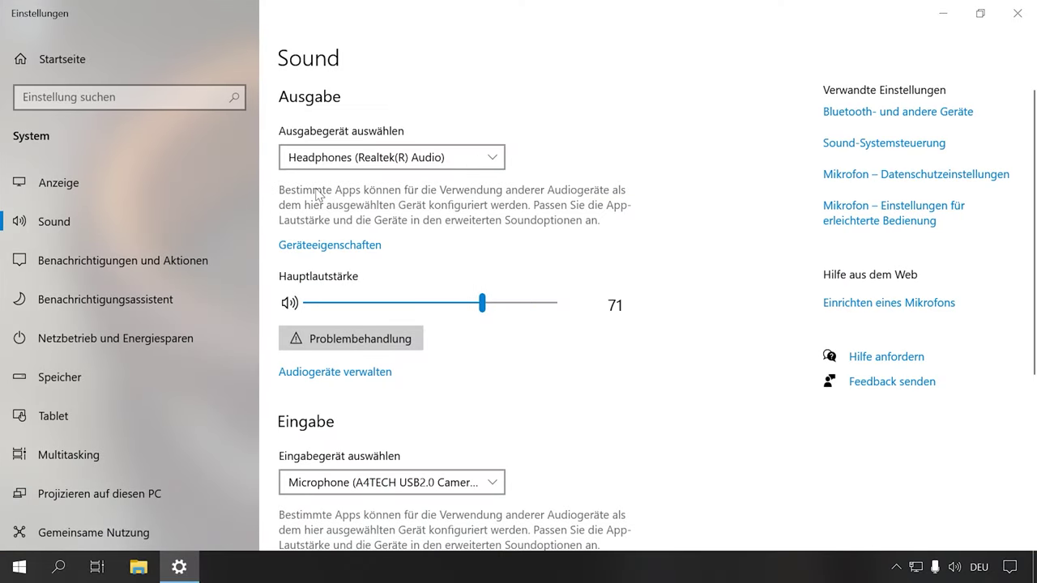
Step: In the classic sound control panel, make the Realtek Headphones the default communication device and accept the dialog
{"action": "left_click", "coordinate": [862, 147]}
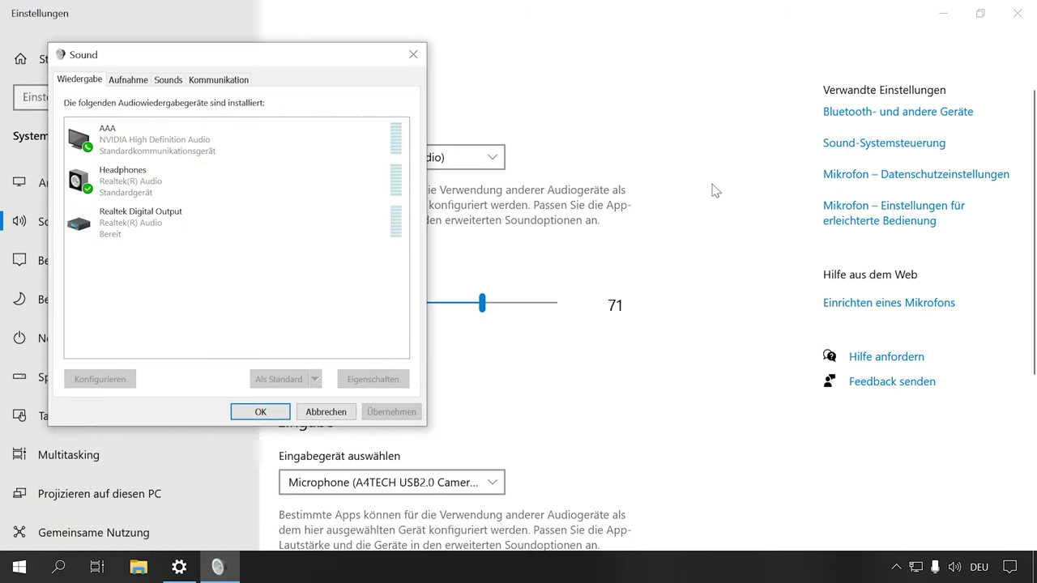
{"action": "left_click", "coordinate": [179, 182]}
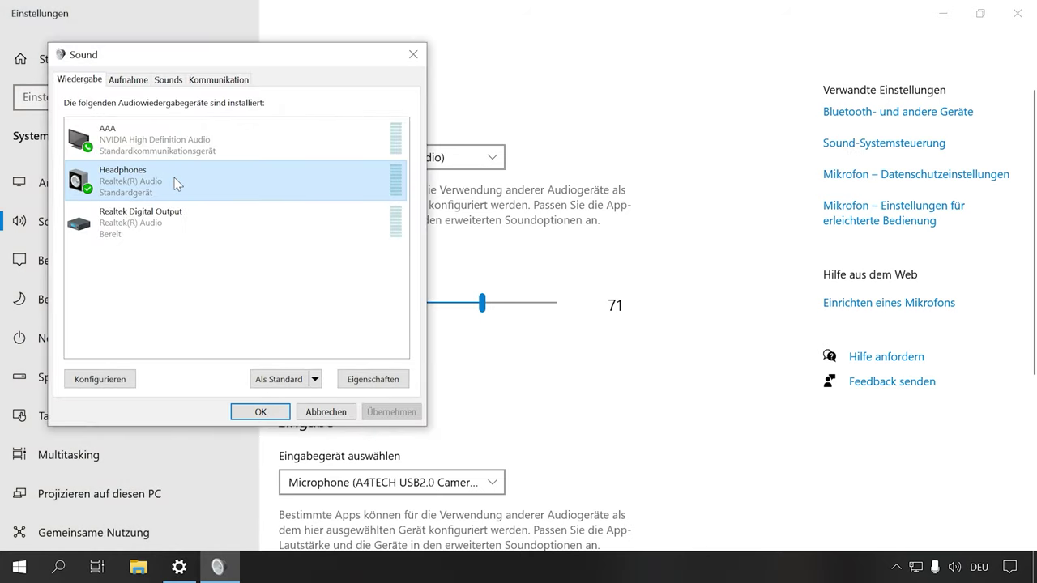
{"action": "right_click", "coordinate": [183, 179]}
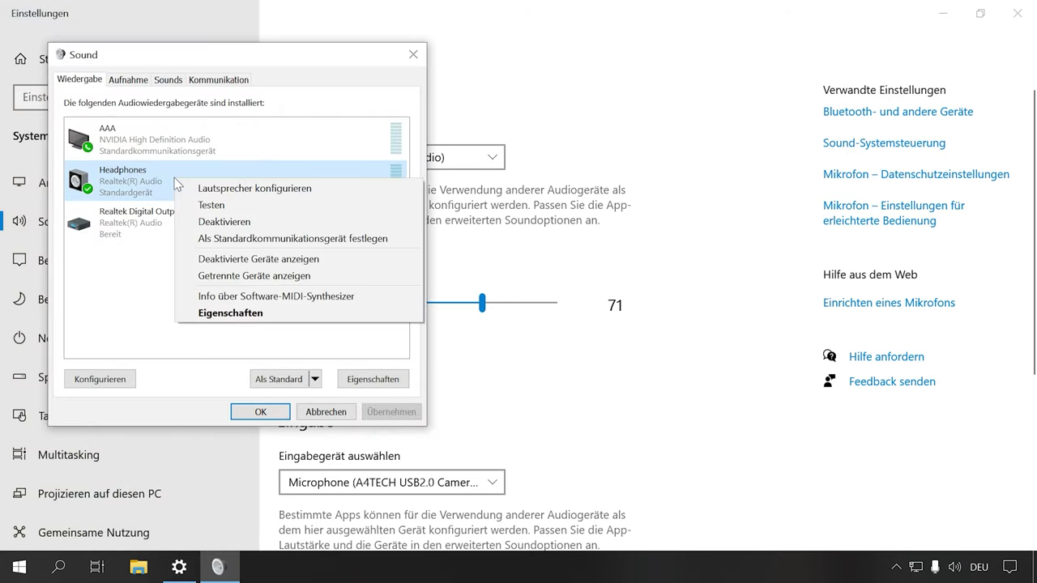
{"action": "left_click", "coordinate": [208, 240]}
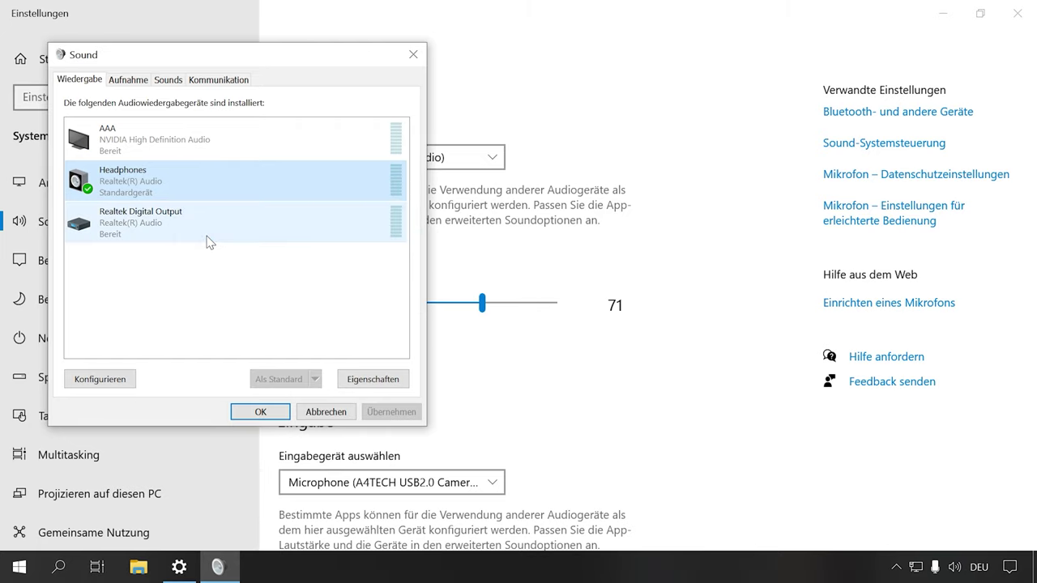
{"action": "left_click", "coordinate": [251, 413]}
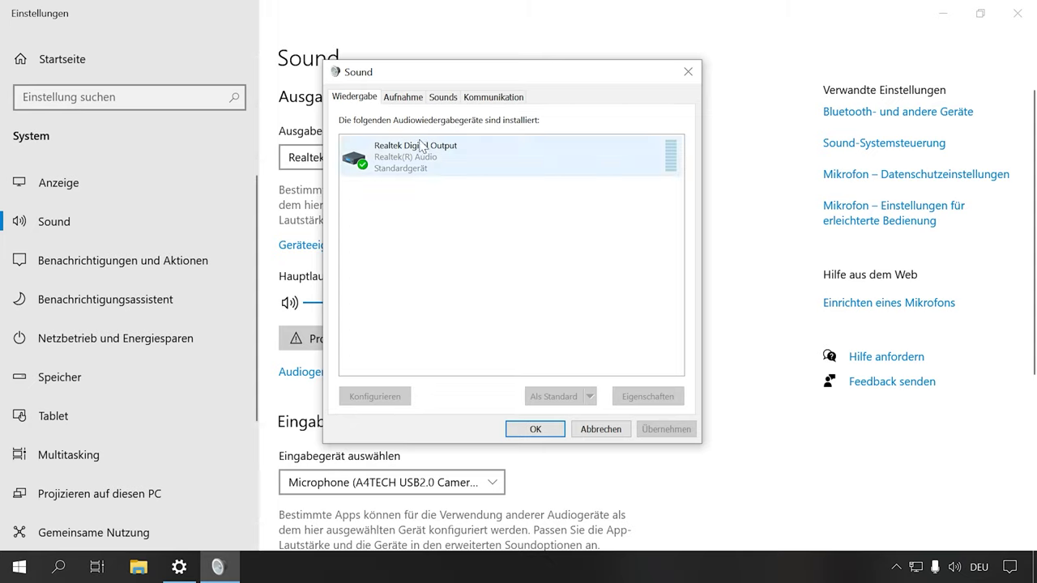
Step: Show deactivated devices in the playback list and activate the Realtek Headphones
{"action": "right_click", "coordinate": [488, 240]}
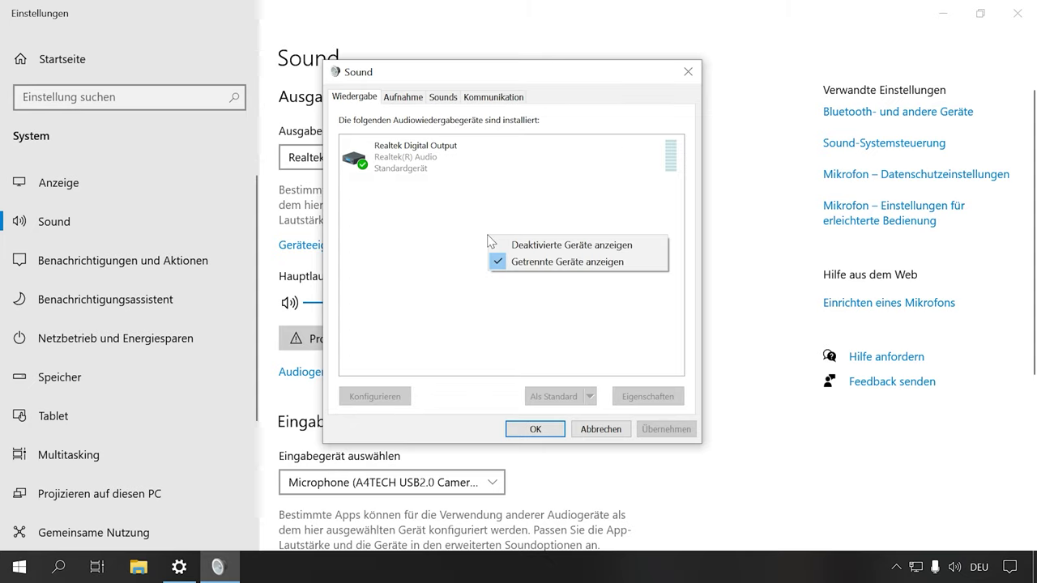
{"action": "left_click", "coordinate": [547, 249]}
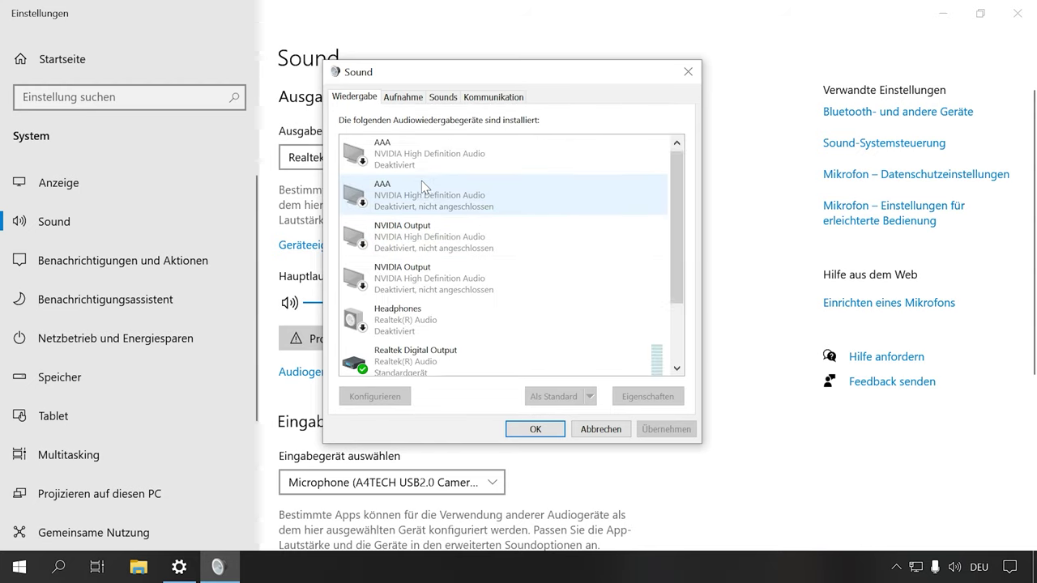
{"action": "scroll", "coordinate": [421, 182], "scroll_direction": "down", "scroll_amount": 1}
{"action": "left_click", "coordinate": [357, 312]}
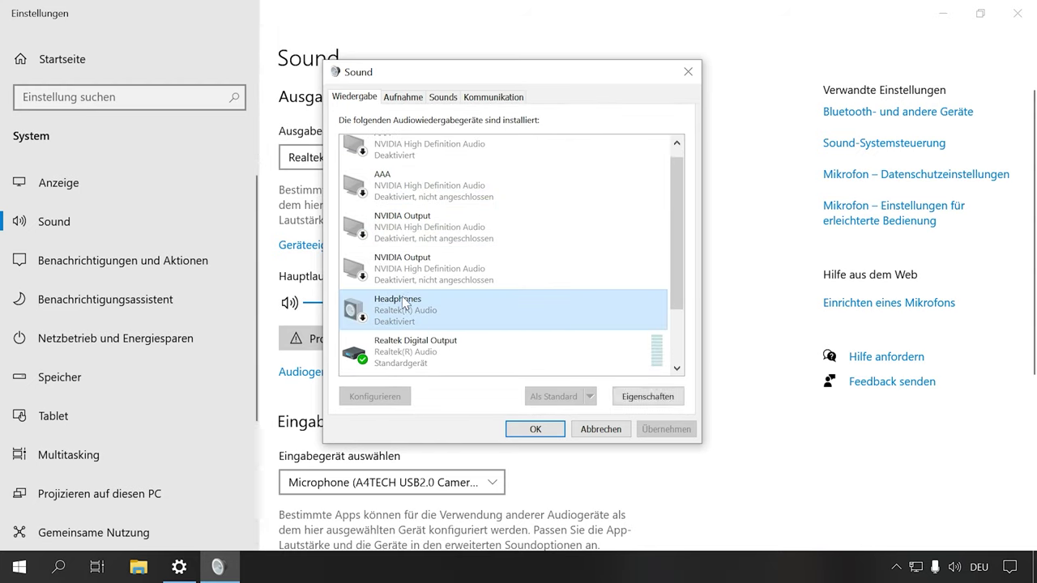
{"action": "right_click", "coordinate": [437, 309]}
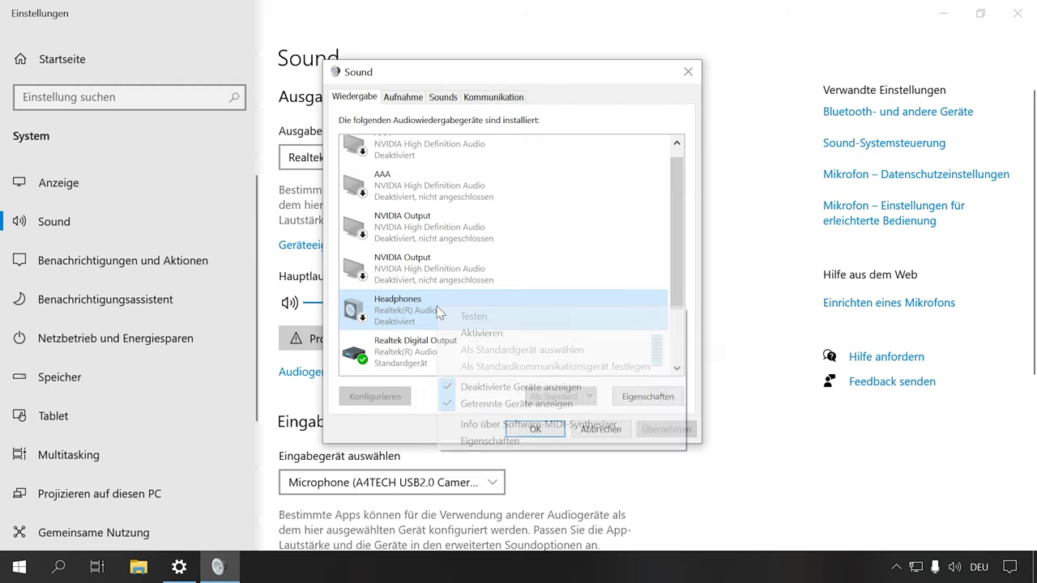
{"action": "left_click", "coordinate": [491, 334]}
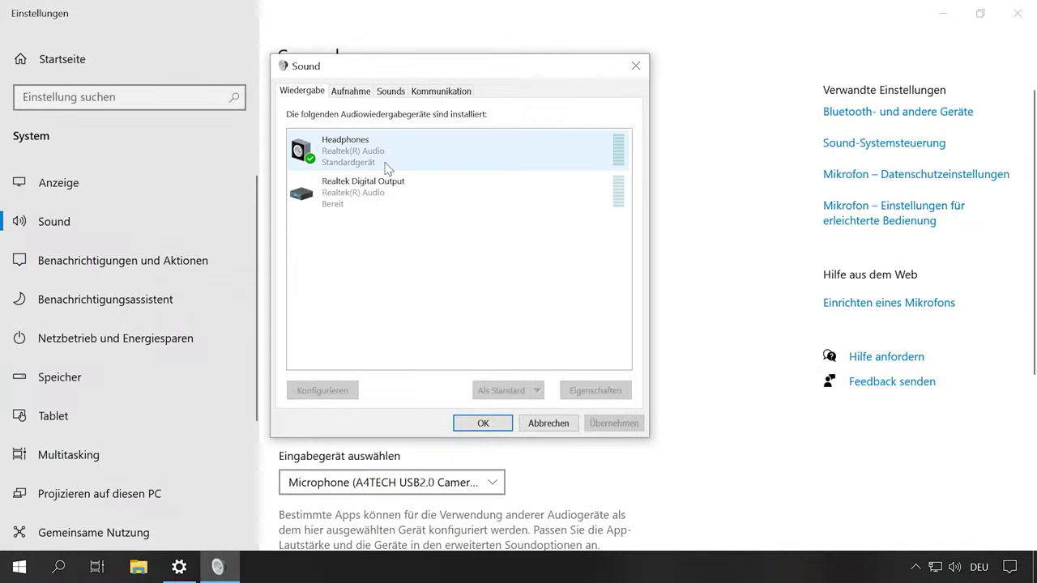
Step: Open the Headphones properties and raise the Realtek HD Audio output level to 89
{"action": "left_click", "coordinate": [371, 156]}
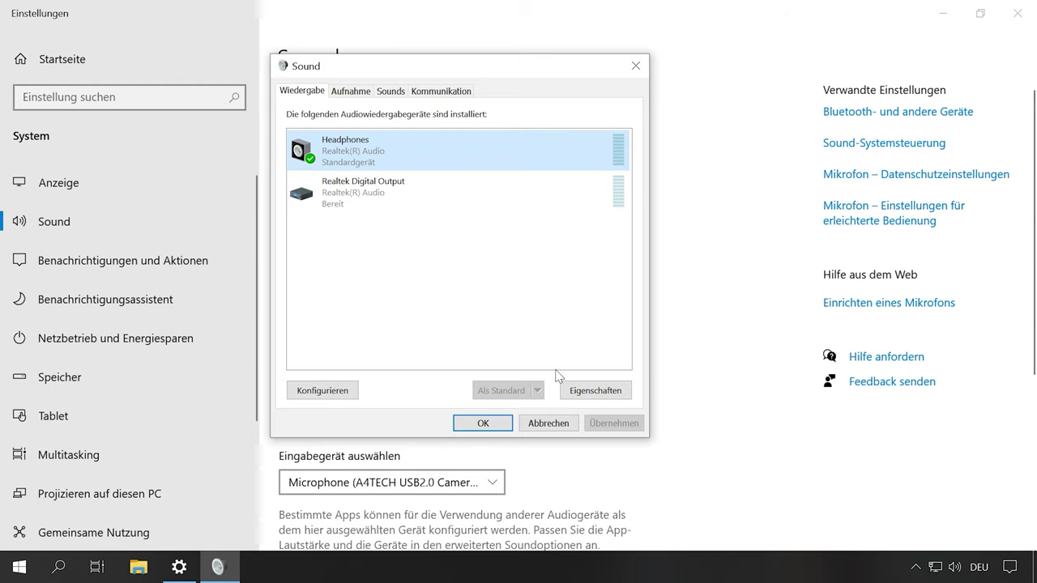
{"action": "left_click", "coordinate": [585, 392]}
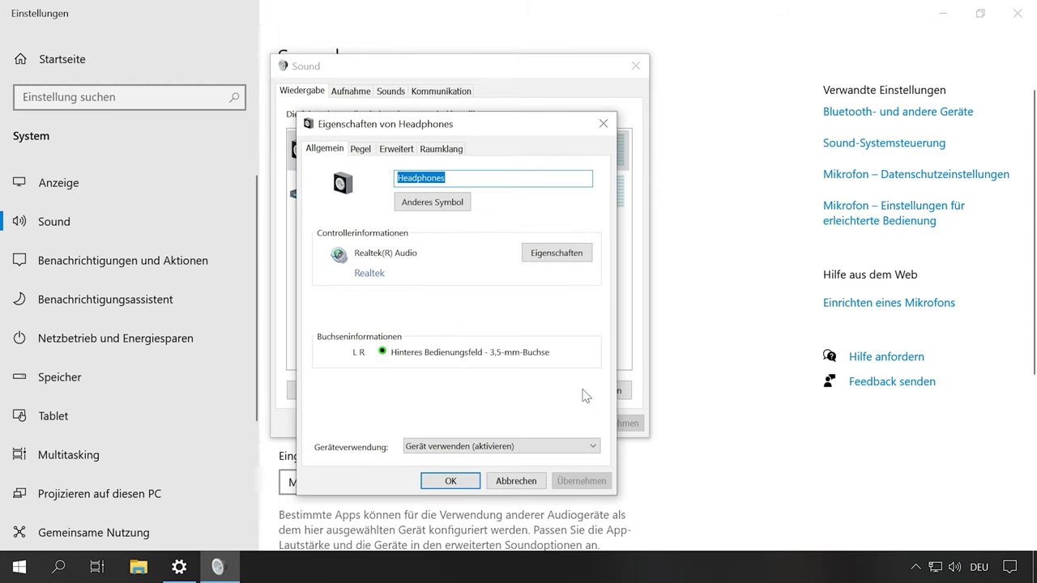
{"action": "left_click", "coordinate": [361, 149]}
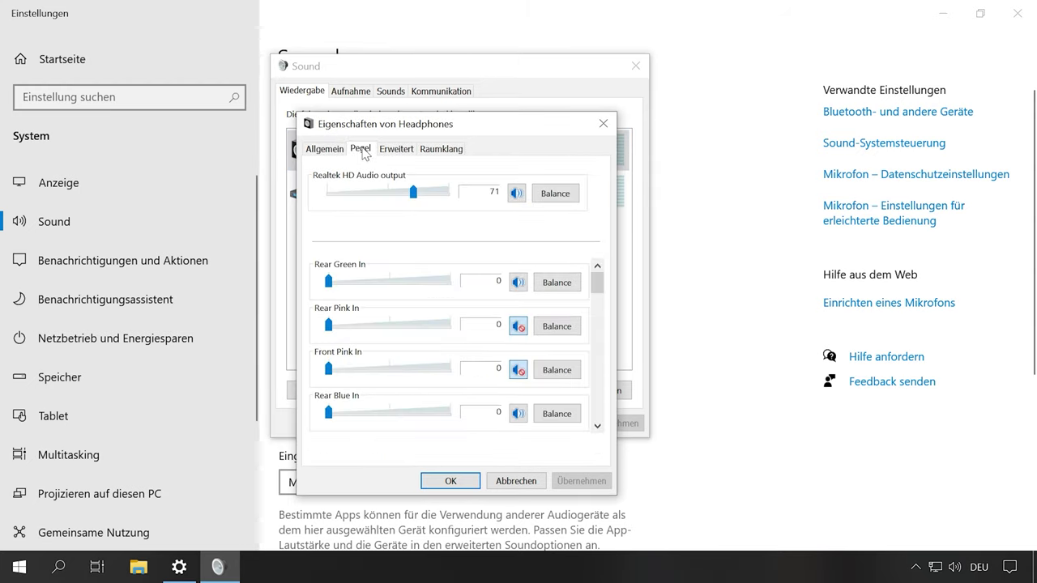
{"action": "left_click_drag", "start_coordinate": [413, 192], "coordinate": [435, 192]}
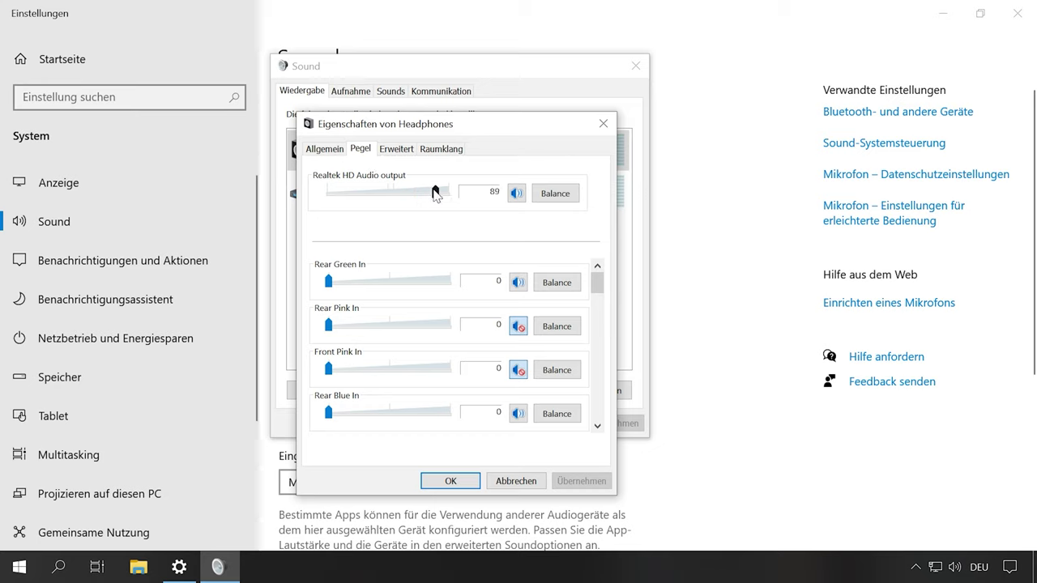
Step: Set the Headphones' device usage to "Gerät verwenden (aktivieren)" in the general properties
{"action": "left_click", "coordinate": [338, 151]}
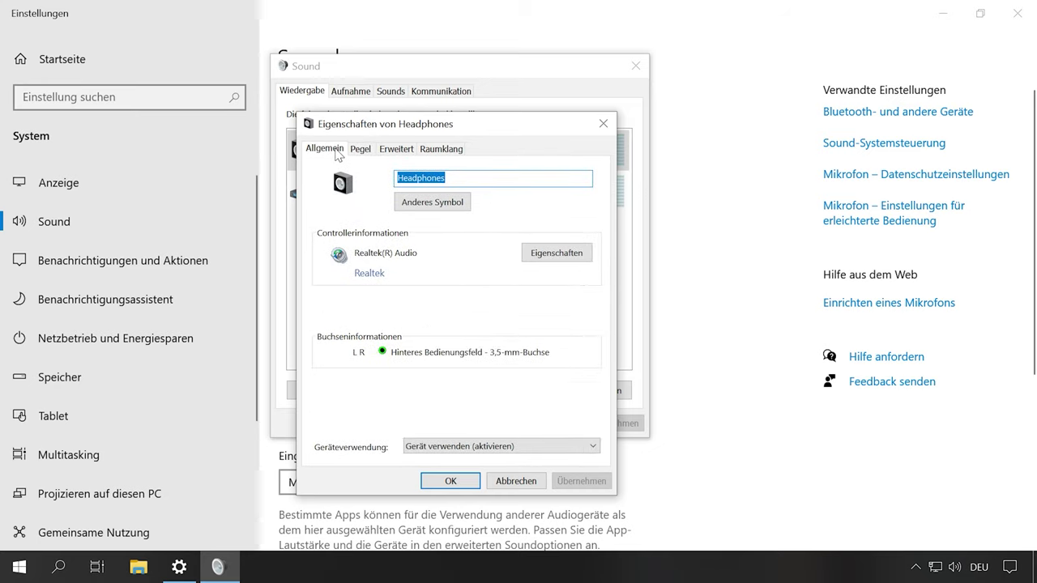
{"action": "left_click", "coordinate": [477, 445]}
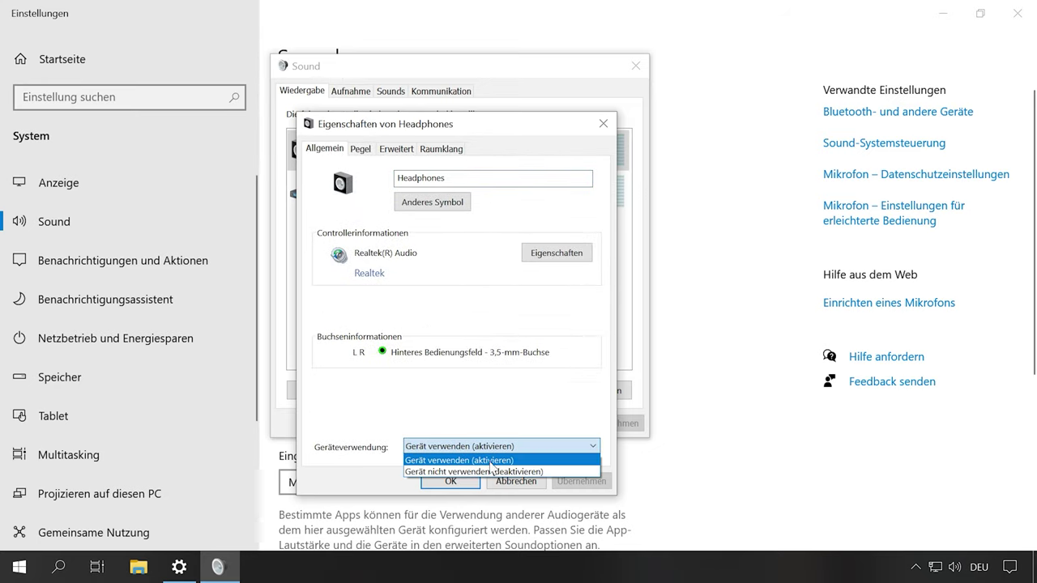
{"action": "left_click", "coordinate": [522, 460]}
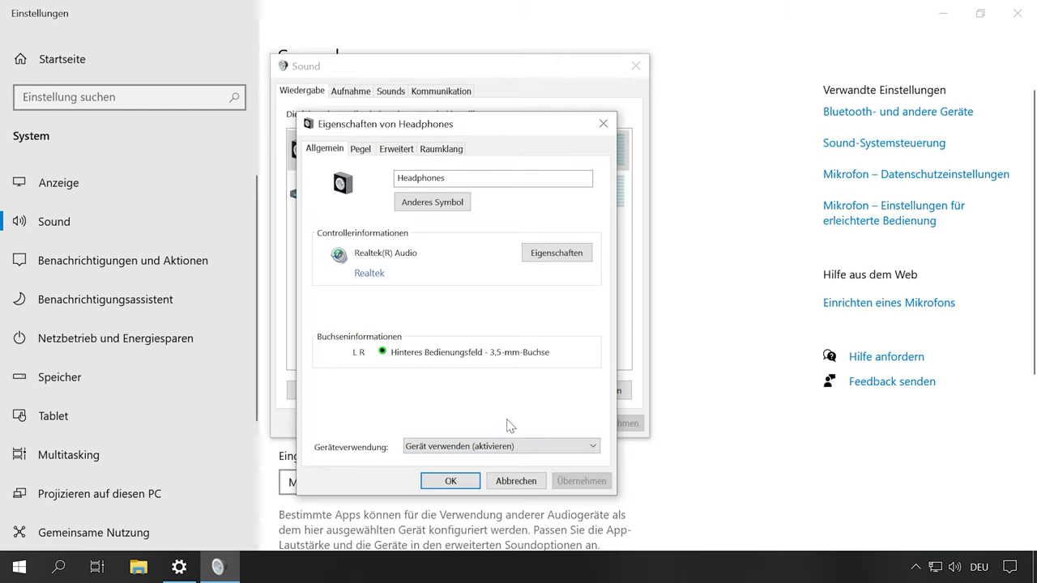
Step: Play the test sound for the Headphones' default format 24 Bit, 48000 Hz (Studioqualität) in the advanced properties
{"action": "left_click", "coordinate": [396, 151]}
{"action": "left_click", "coordinate": [430, 149]}
{"action": "left_click", "coordinate": [400, 150]}
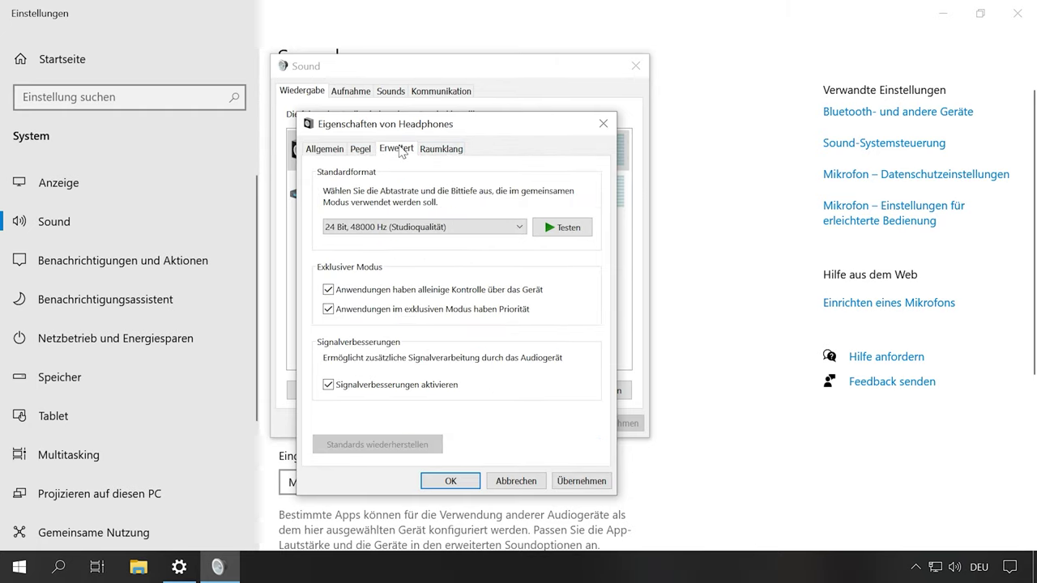
{"action": "left_click", "coordinate": [388, 227]}
{"action": "left_click", "coordinate": [389, 228]}
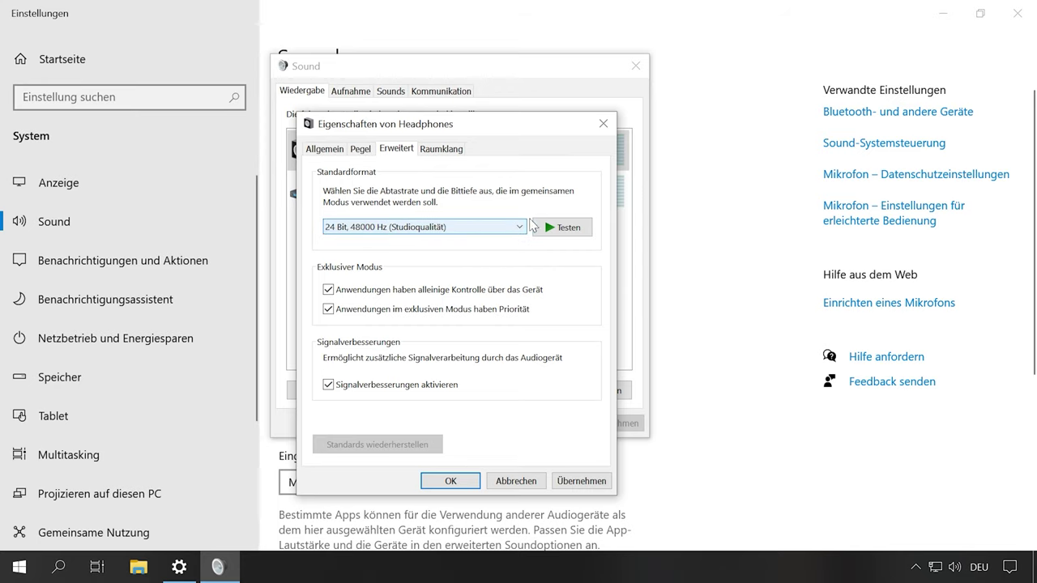
{"action": "left_click", "coordinate": [565, 227]}
{"action": "left_click", "coordinate": [564, 227]}
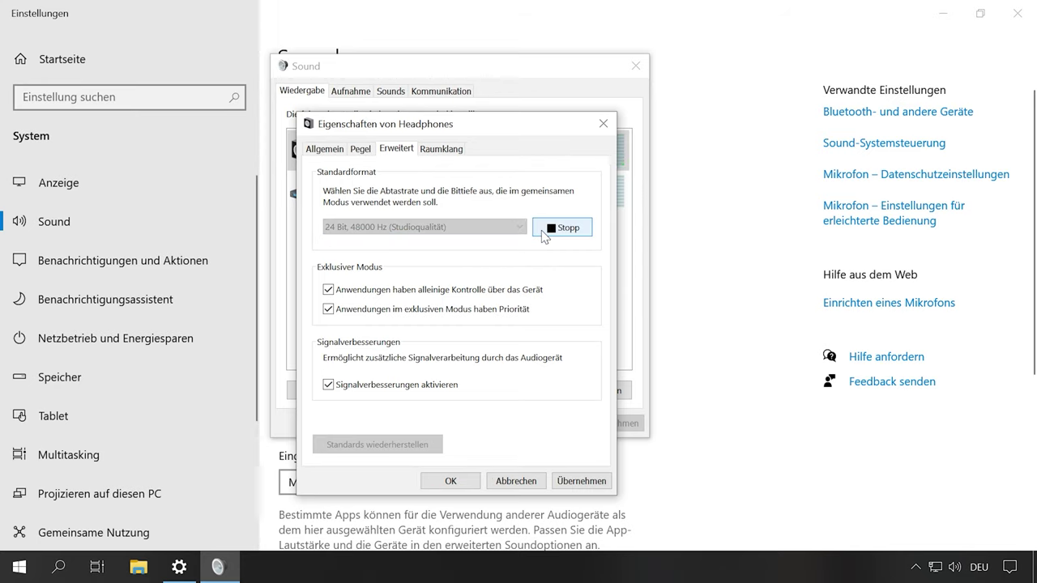
{"action": "left_click", "coordinate": [543, 234]}
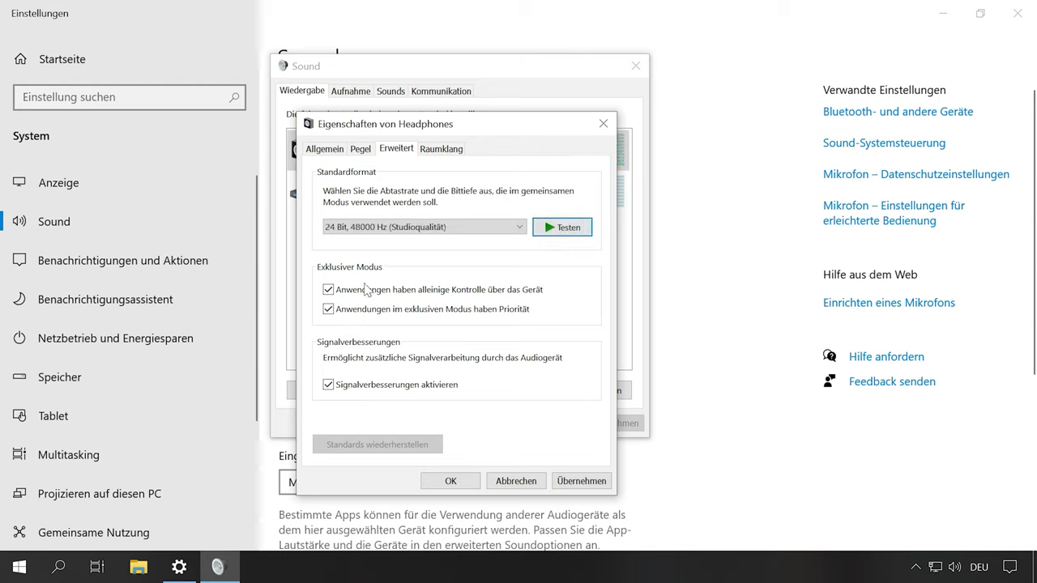
Step: Disable exclusive application control over the Headphones and run the playback test again
{"action": "left_click", "coordinate": [350, 291]}
{"action": "left_click", "coordinate": [561, 228]}
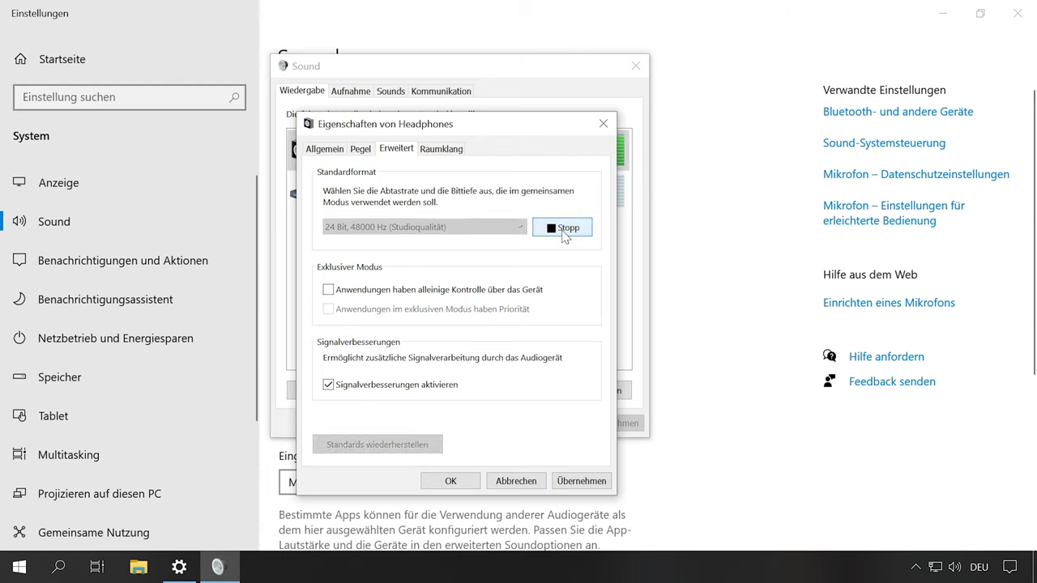
{"action": "left_click", "coordinate": [563, 230]}
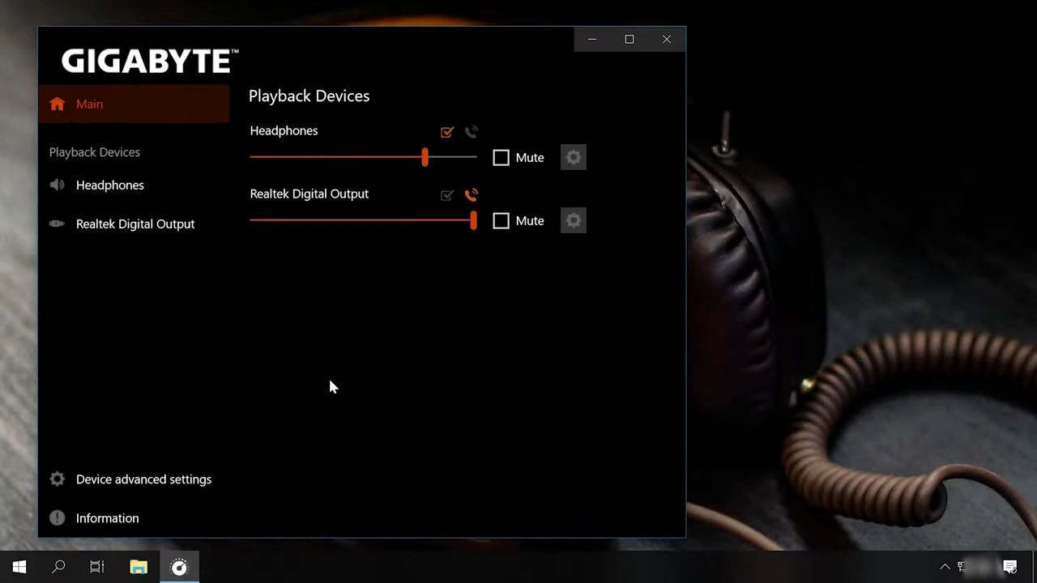
Step: In the Gigabyte audio console's device advanced settings, turn on "Disable front panel popup dialog"
{"action": "left_click", "coordinate": [142, 476]}
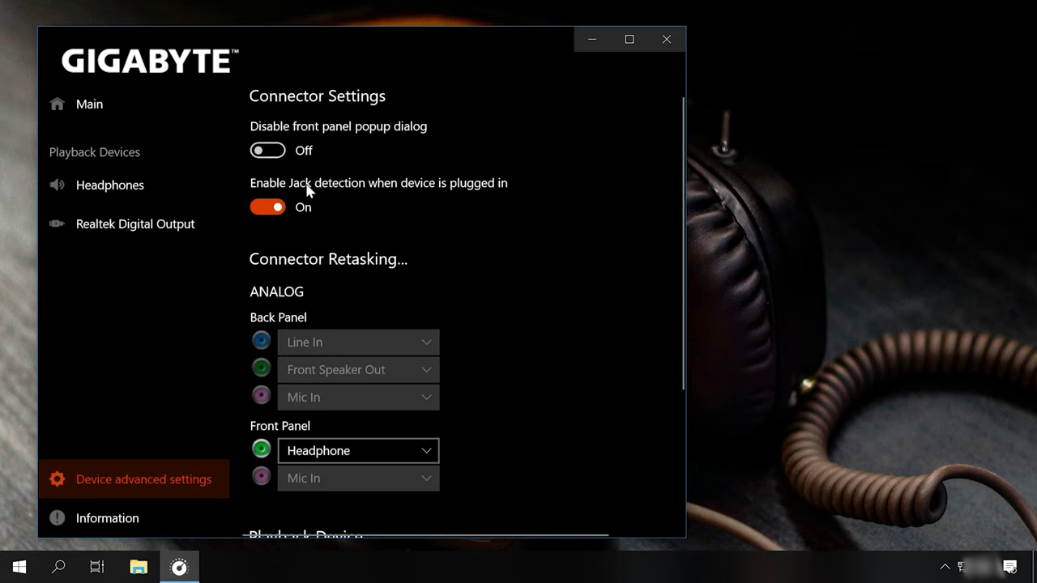
{"action": "left_click", "coordinate": [269, 152]}
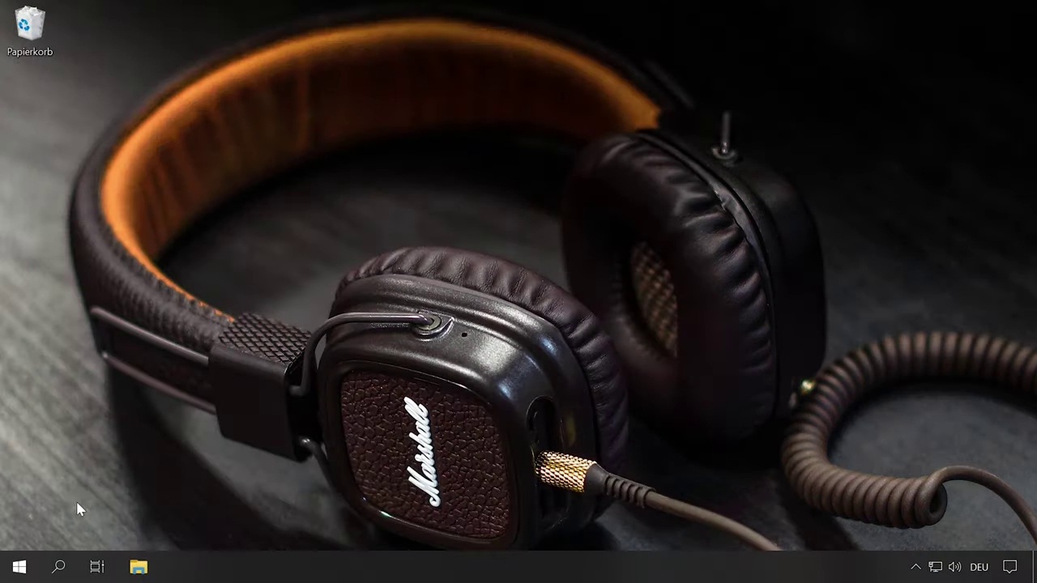
Step: Open the Device Manager and select the Realtek(R) Audio device under Audioeingänge und -ausgänge
{"action": "right_click", "coordinate": [20, 568]}
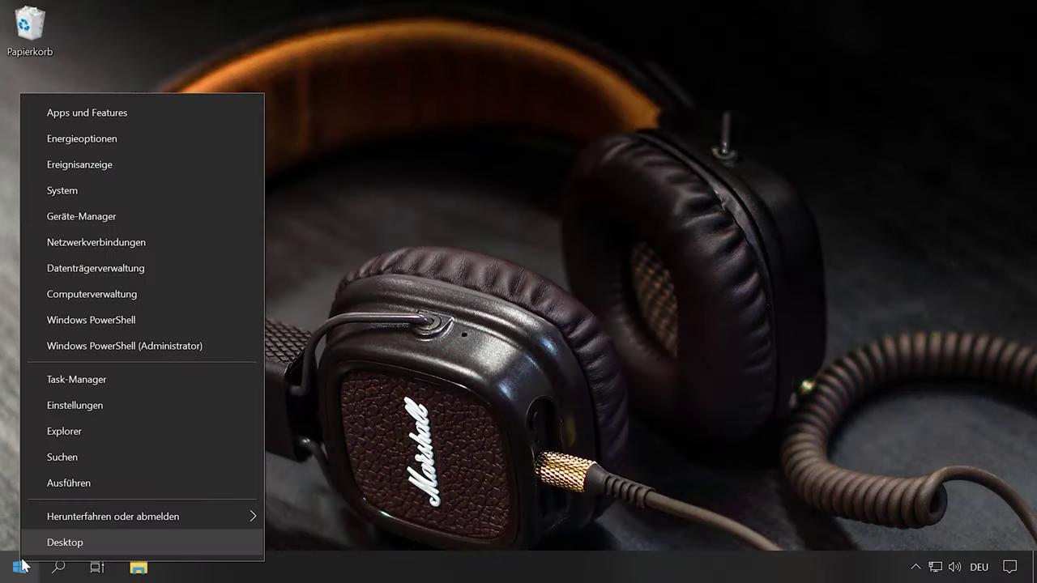
{"action": "left_click", "coordinate": [107, 220]}
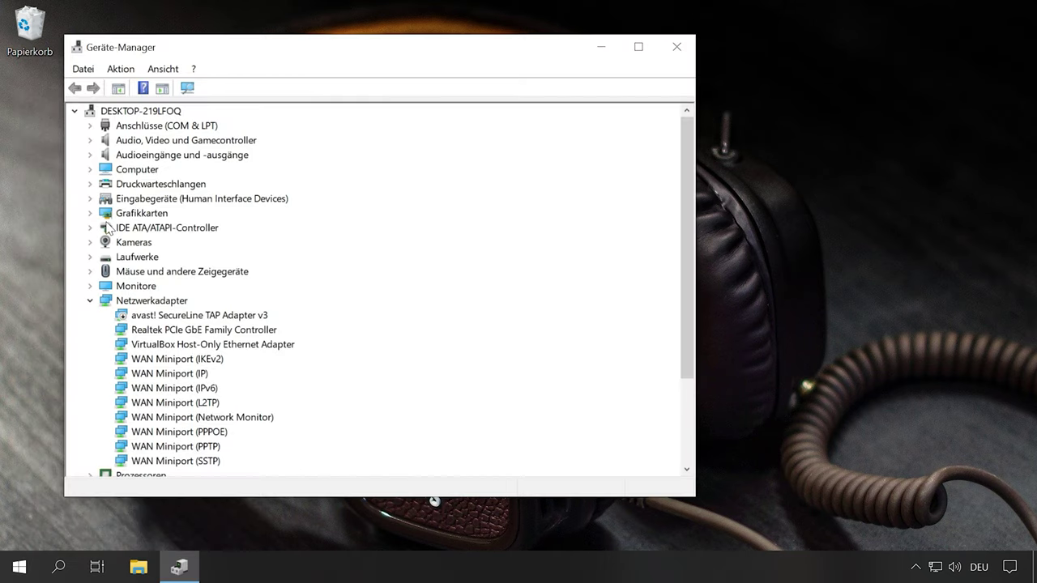
{"action": "left_click", "coordinate": [89, 154]}
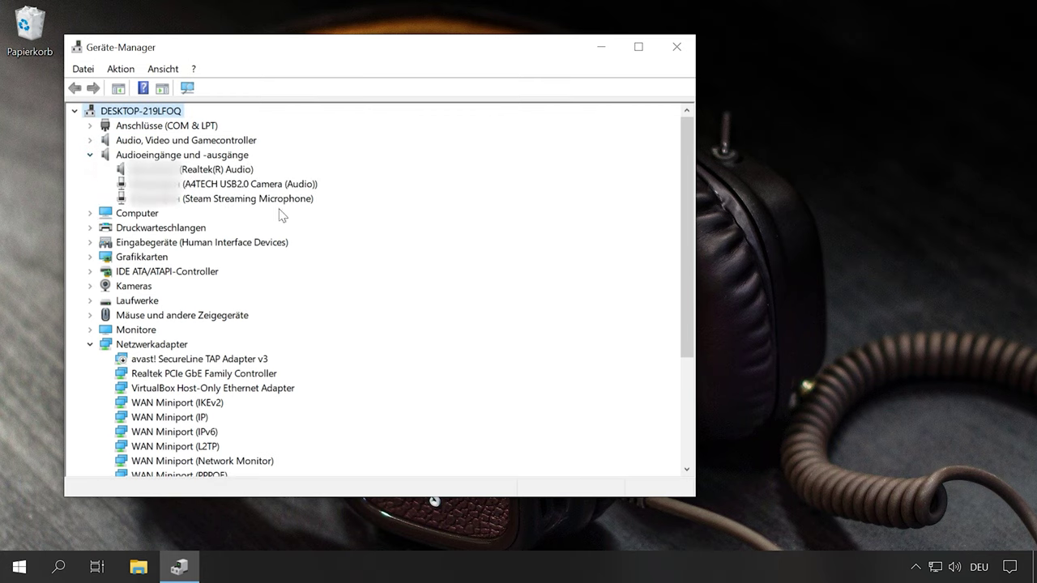
{"action": "left_click", "coordinate": [229, 174]}
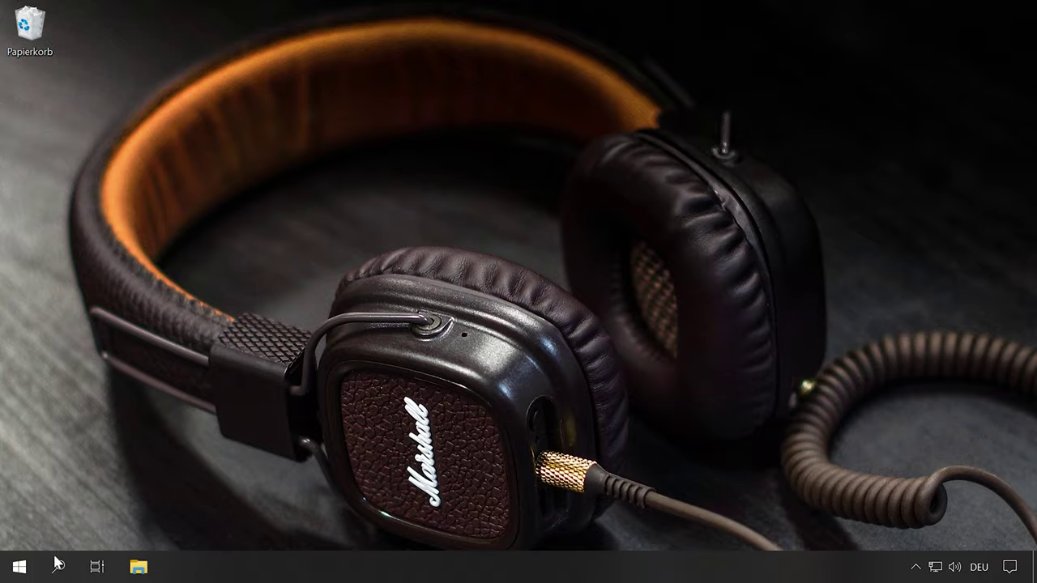
Step: Search Windows for msinfo32 and open Systeminformationen
{"action": "left_click", "coordinate": [57, 565]}
{"action": "type", "text": "msinfo32"}
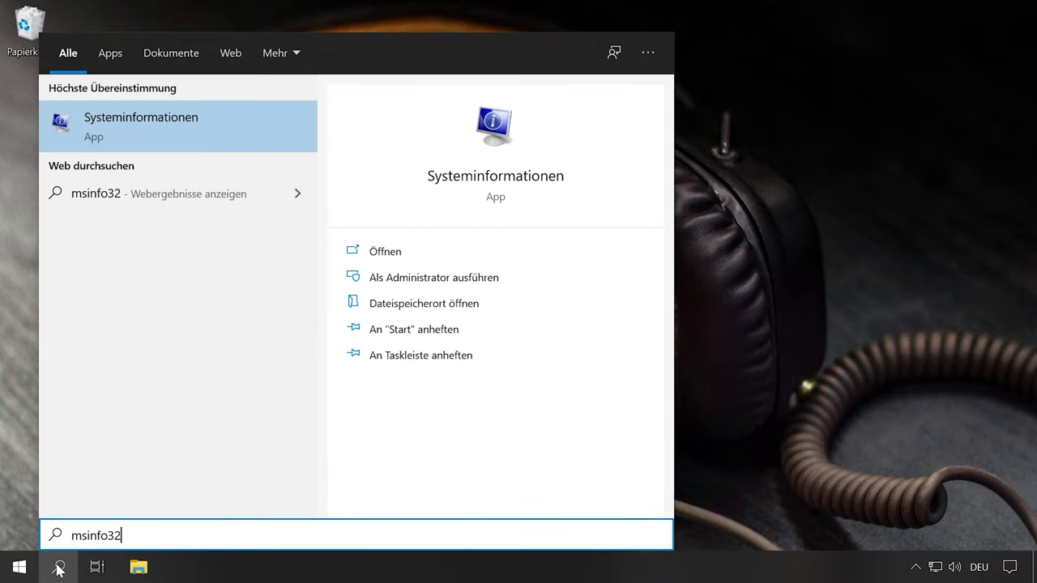
{"action": "left_click", "coordinate": [115, 127]}
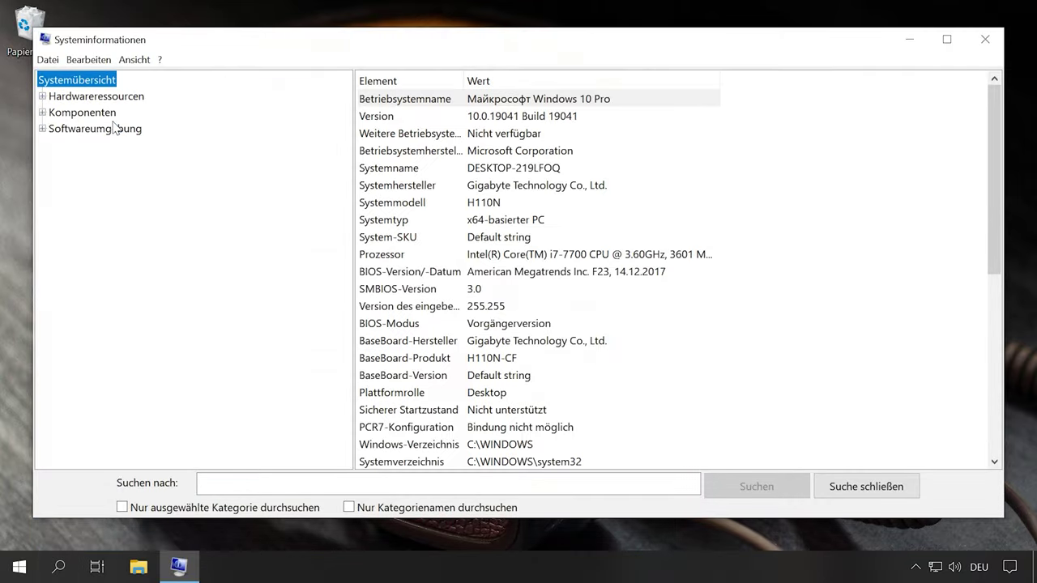
Step: Examine the system manufacturer, system model, BaseBoard-Produkt and BaseBoard-Hersteller entries in the system overview
{"action": "left_click", "coordinate": [545, 171]}
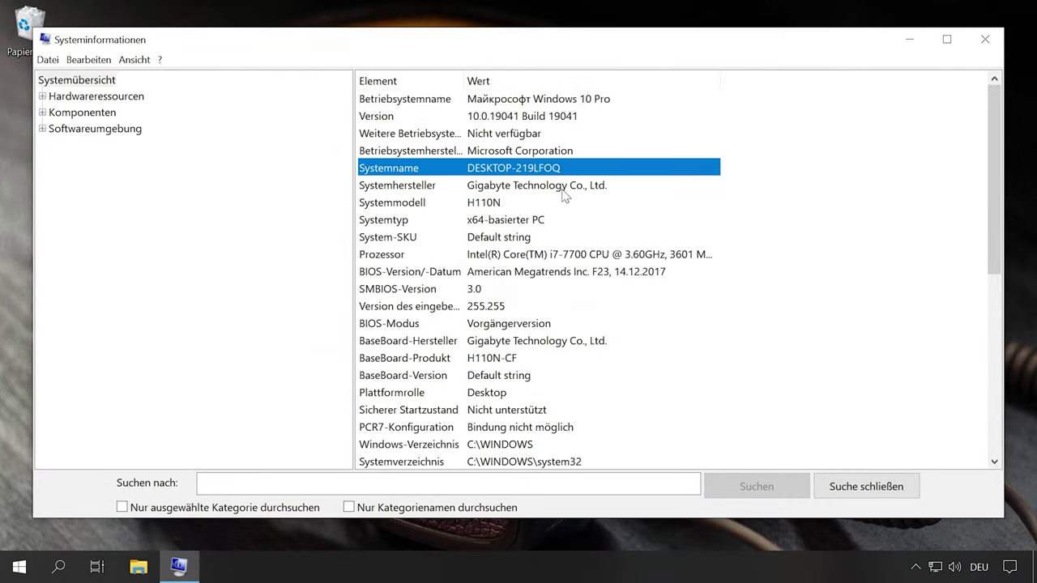
{"action": "left_click", "coordinate": [562, 189]}
{"action": "left_click", "coordinate": [562, 207]}
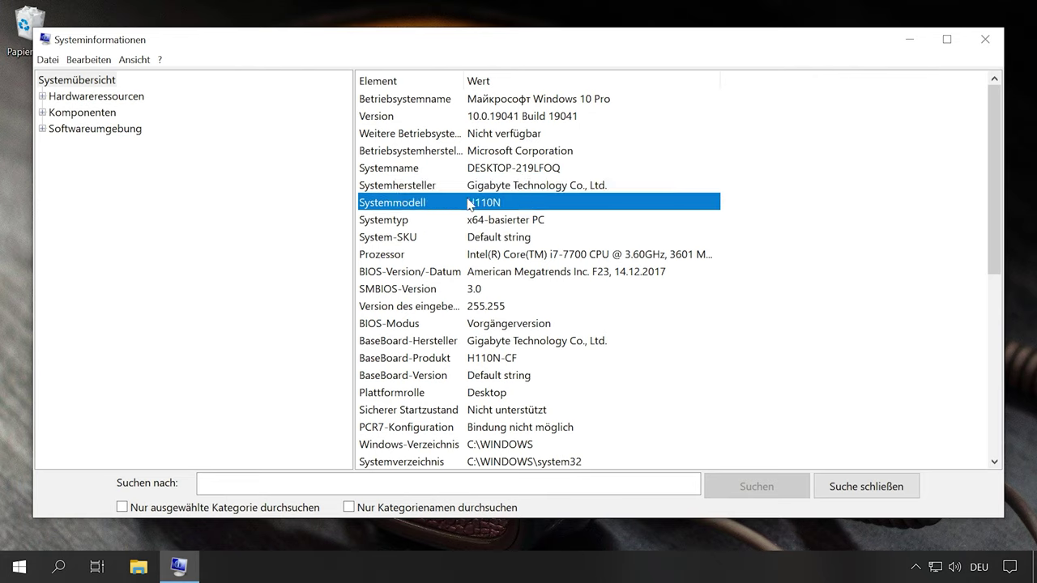
{"action": "left_click", "coordinate": [528, 188]}
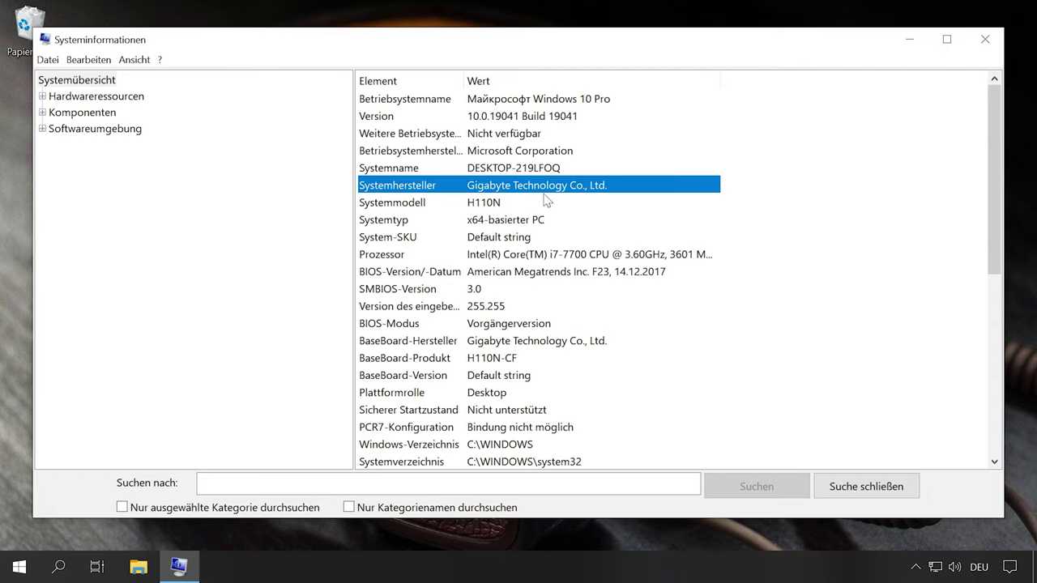
{"action": "left_click", "coordinate": [491, 360]}
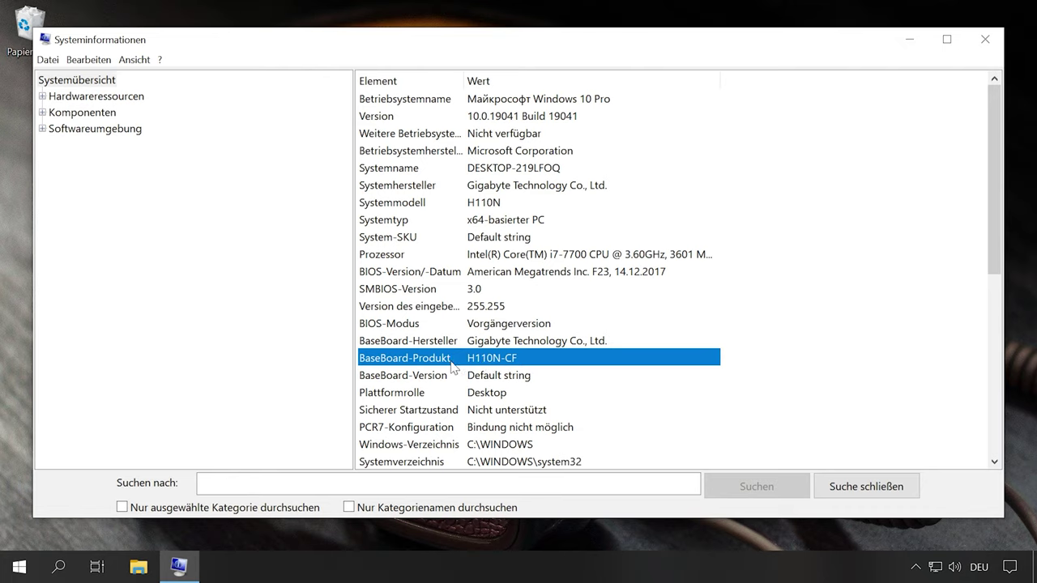
{"action": "left_click", "coordinate": [517, 343]}
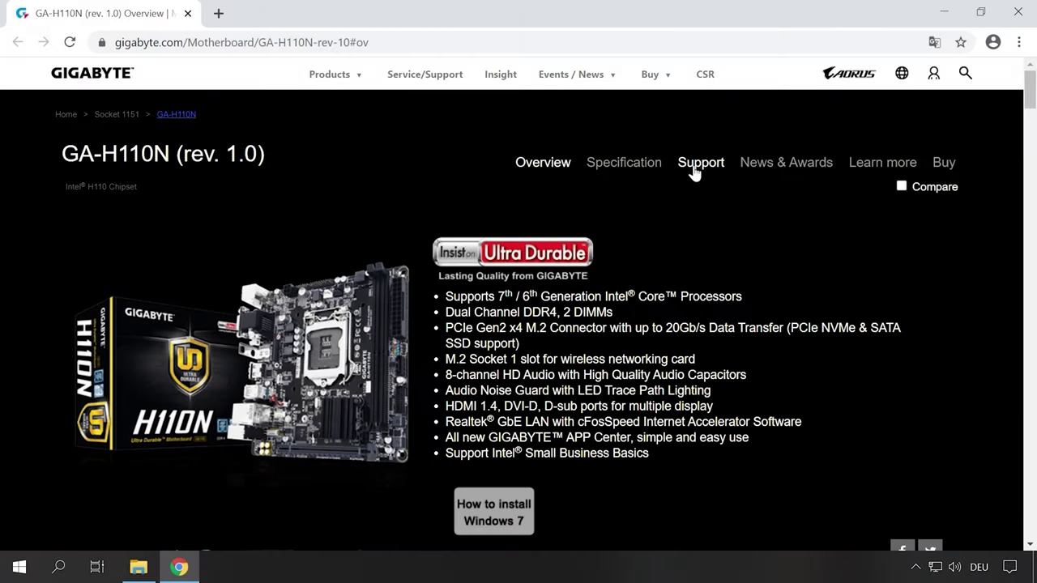
Step: Switch to the browser, open the support downloads for the Gigabyte GA-H110N and filter the drivers to Windows 10 64bit
{"action": "left_click", "coordinate": [694, 173]}
{"action": "left_click", "coordinate": [367, 337]}
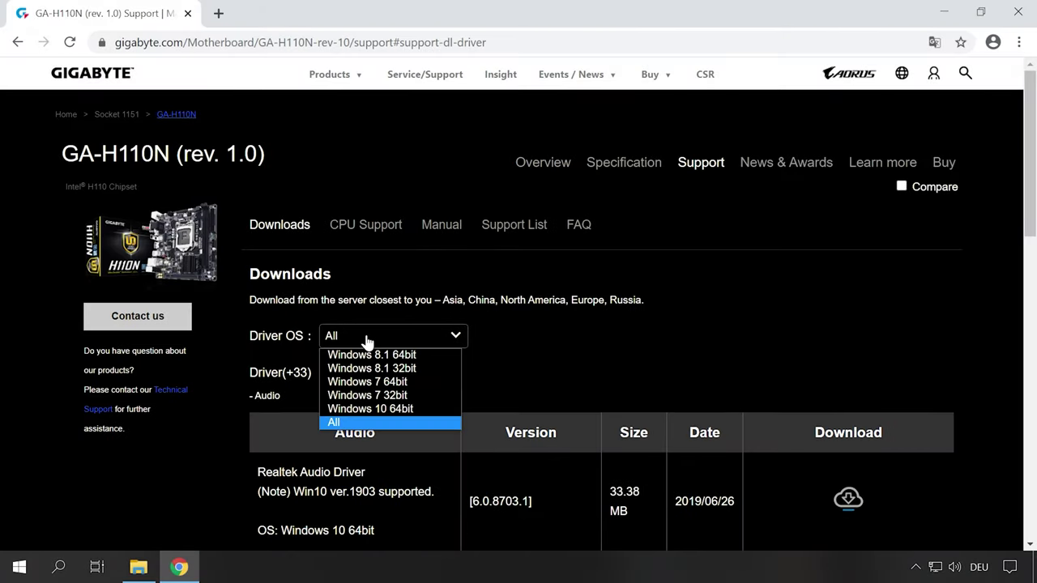
{"action": "left_click", "coordinate": [389, 409]}
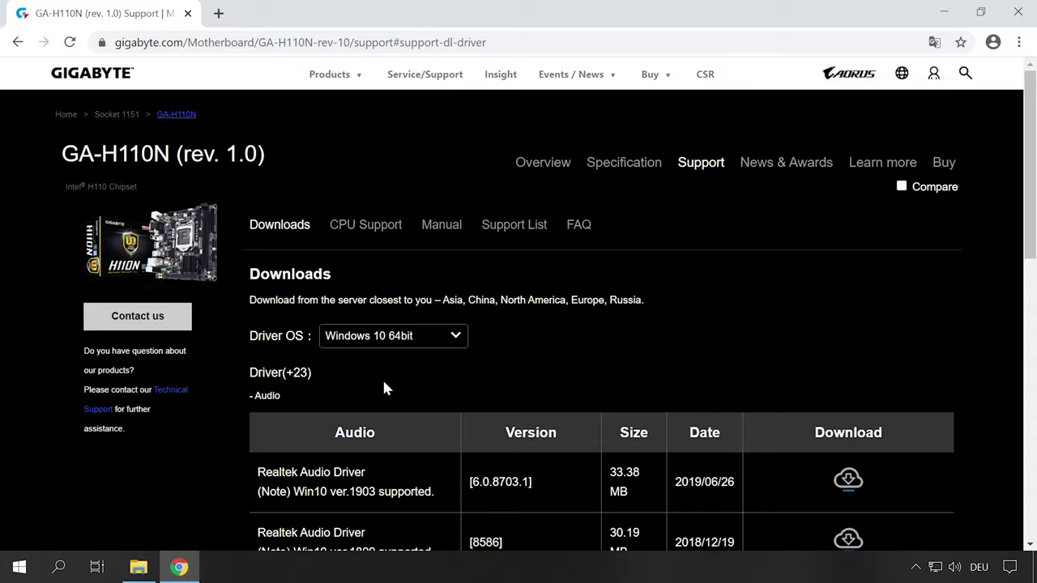
Step: Download the Realtek Audio Driver version 6.0.8703.1 from the audio driver list
{"action": "scroll", "coordinate": [381, 377], "scroll_direction": "down", "scroll_amount": 1}
{"action": "double_click", "coordinate": [387, 348]}
{"action": "scroll", "coordinate": [387, 348], "scroll_direction": "down", "scroll_amount": 2}
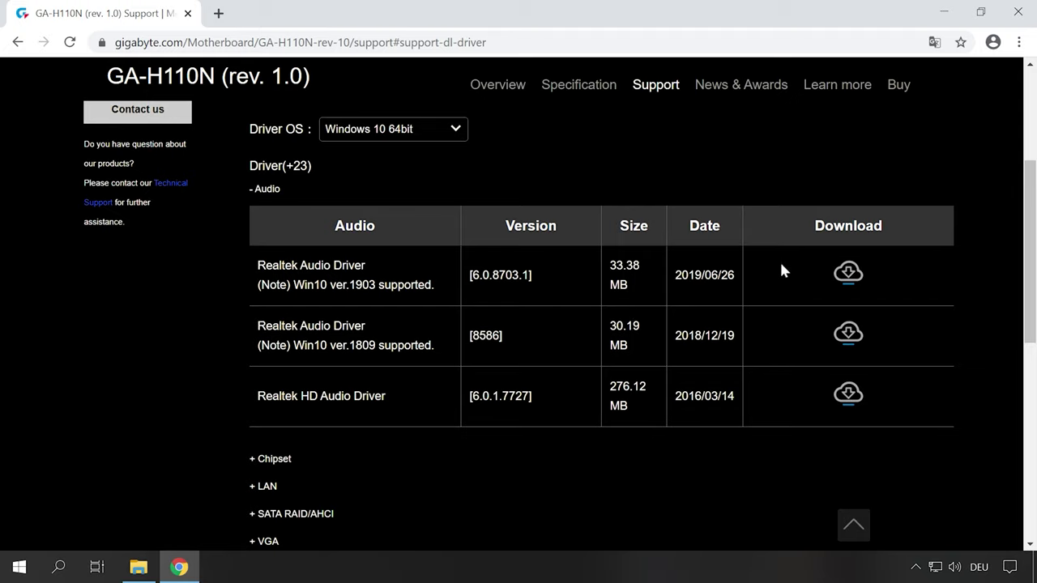
{"action": "left_click", "coordinate": [851, 277]}
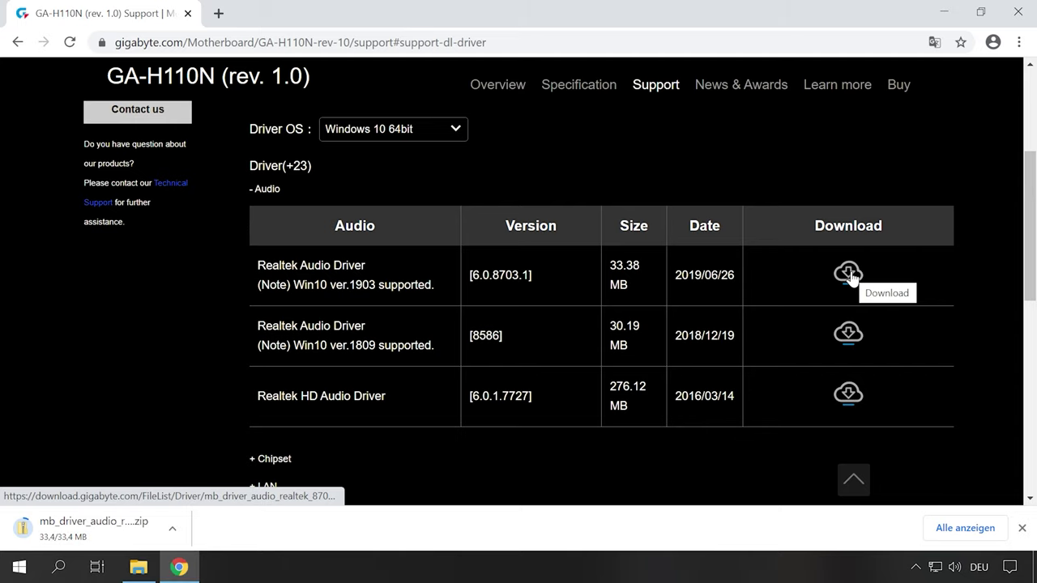
Step: Open the downloaded driver archive and launch the Setup application in its 8703_Audio folder
{"action": "left_click", "coordinate": [99, 531]}
{"action": "double_click", "coordinate": [422, 154]}
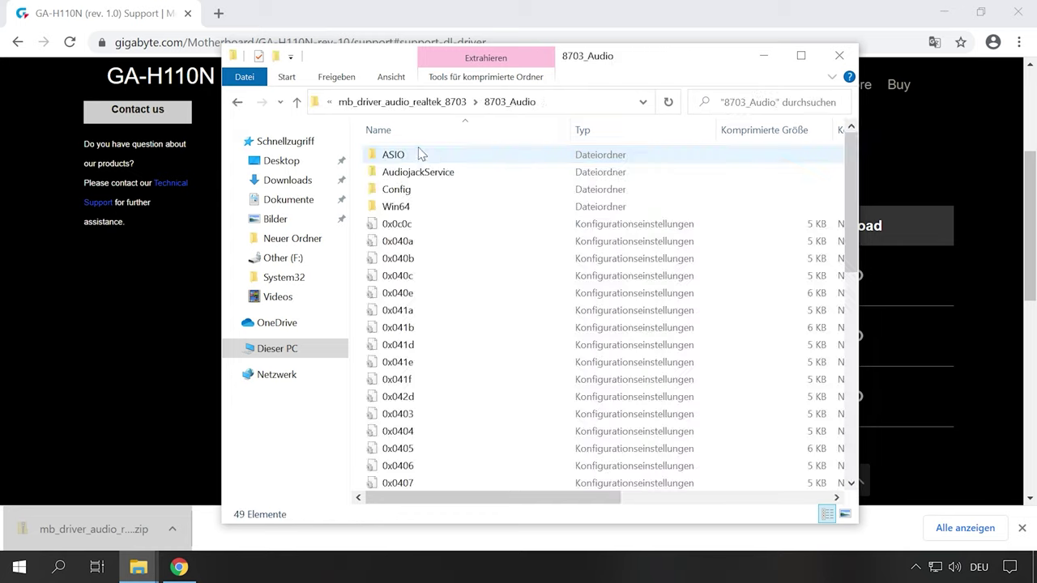
{"action": "scroll", "coordinate": [409, 332], "scroll_direction": "down", "scroll_amount": 10}
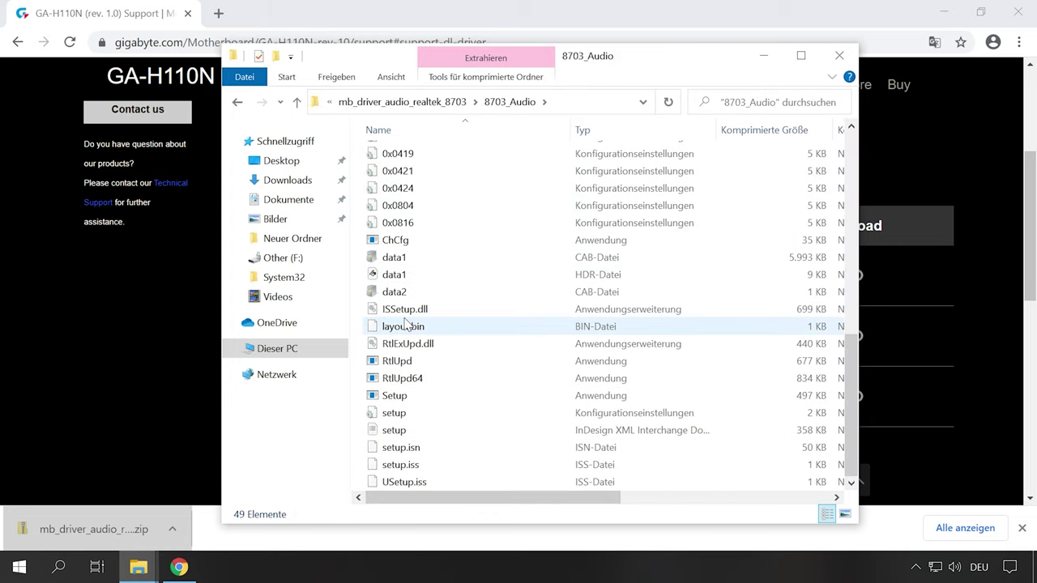
{"action": "left_click", "coordinate": [412, 395]}
{"action": "left_click_drag", "start_coordinate": [384, 502], "coordinate": [412, 502]}
{"action": "double_click", "coordinate": [396, 396]}
{"action": "left_click", "coordinate": [396, 403]}
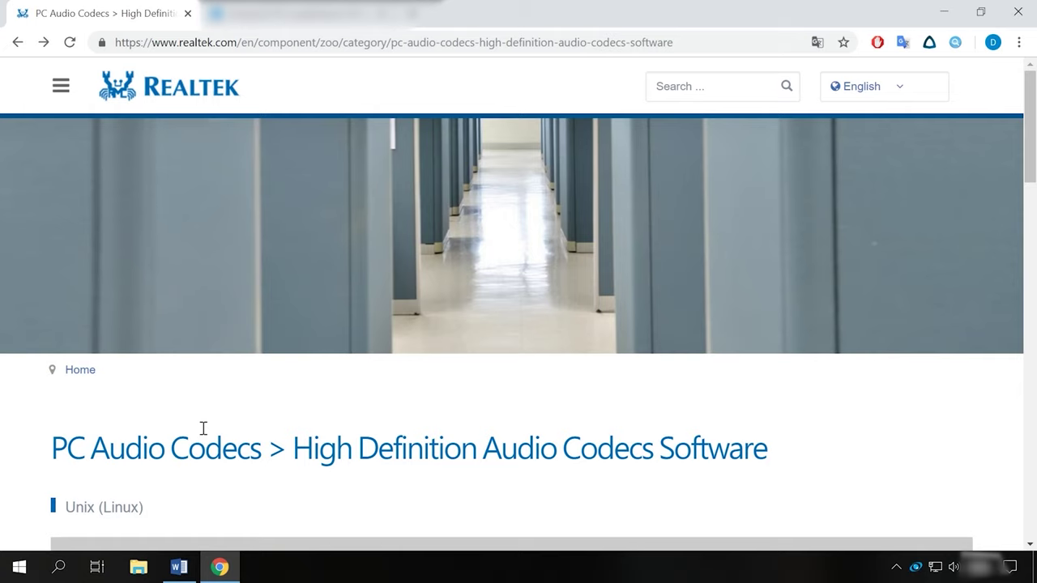
Step: On Realtek's High Definition Audio Codecs Software page, download the 64bits Vista to Windows10 driver as an executable file
{"action": "scroll", "coordinate": [202, 428], "scroll_direction": "down", "scroll_amount": 1}
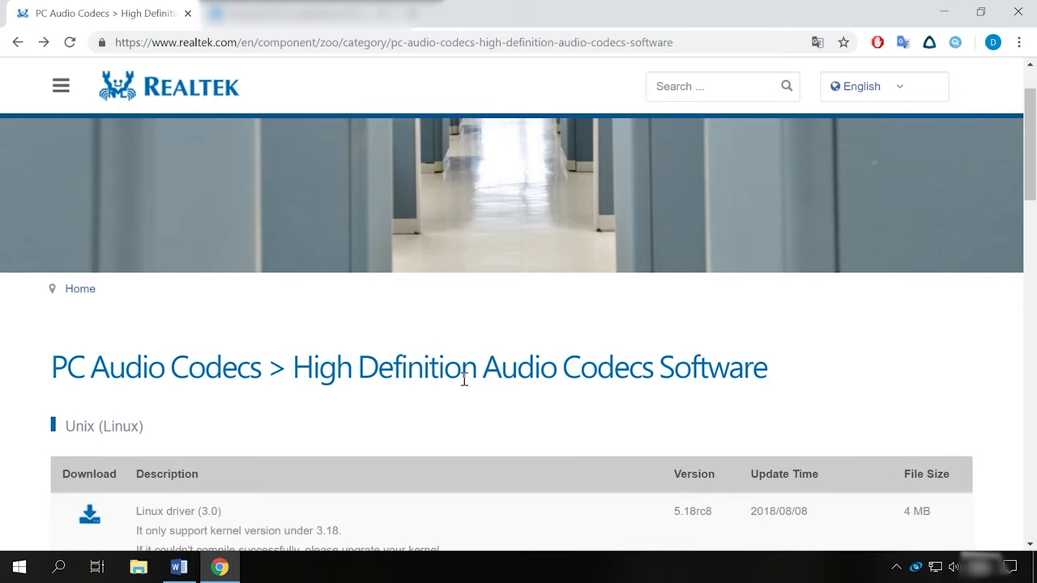
{"action": "scroll", "coordinate": [727, 400], "scroll_direction": "down", "scroll_amount": 1}
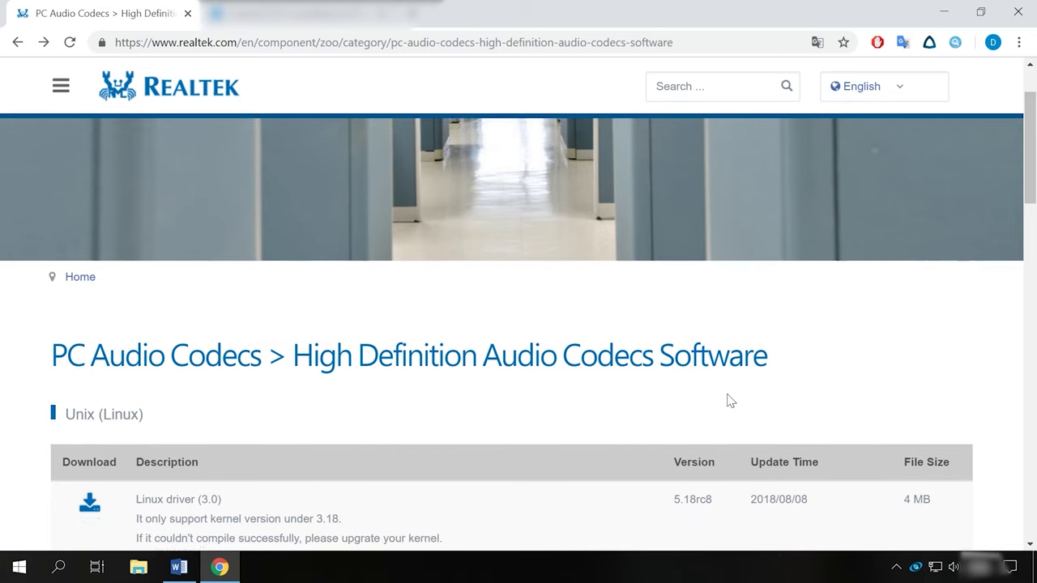
{"action": "scroll", "coordinate": [726, 393], "scroll_direction": "down", "scroll_amount": 1}
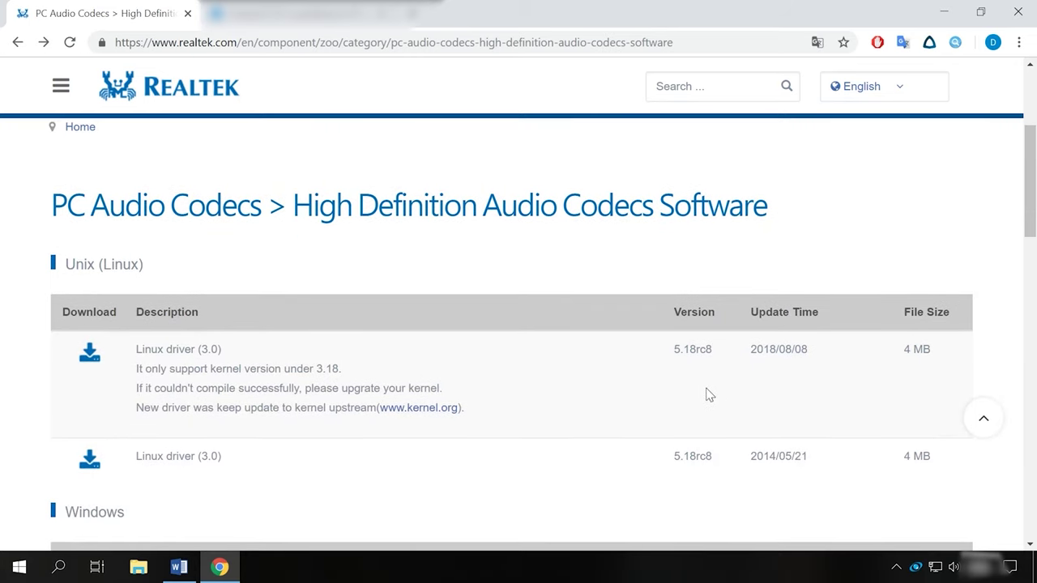
{"action": "scroll", "coordinate": [669, 396], "scroll_direction": "down", "scroll_amount": 3}
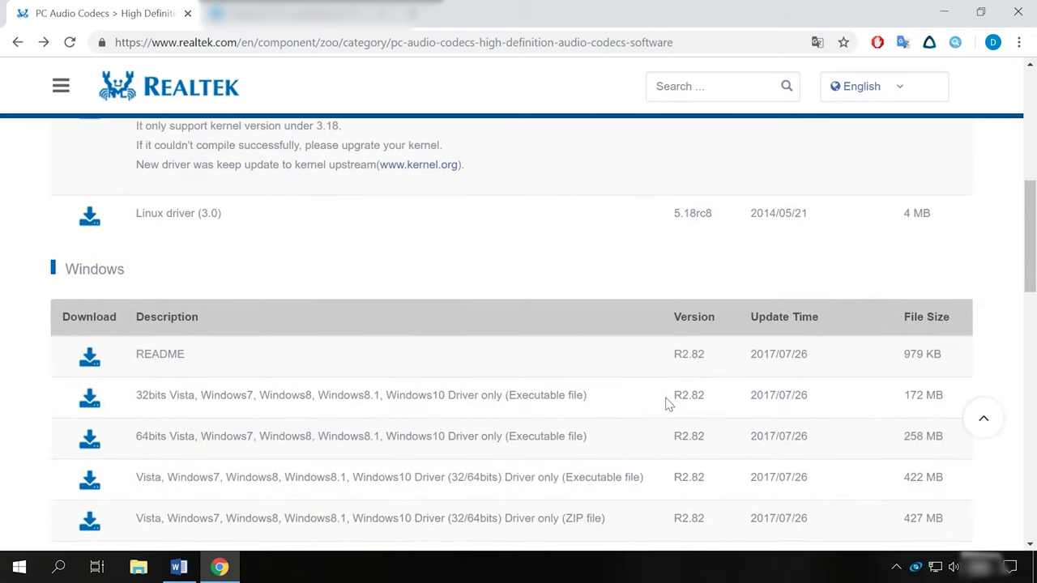
{"action": "scroll", "coordinate": [669, 402], "scroll_direction": "down", "scroll_amount": 1}
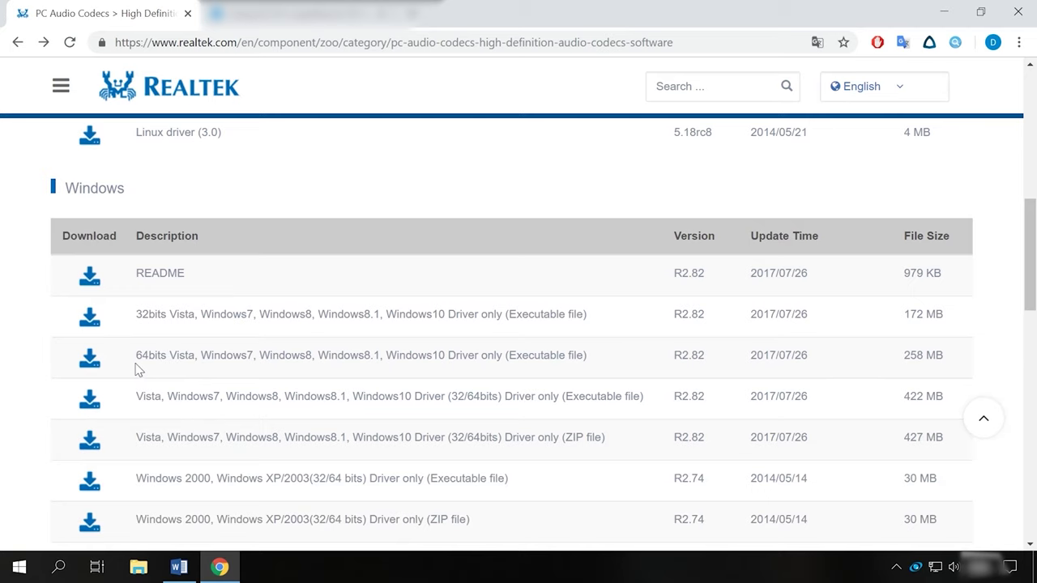
{"action": "left_click", "coordinate": [84, 362]}
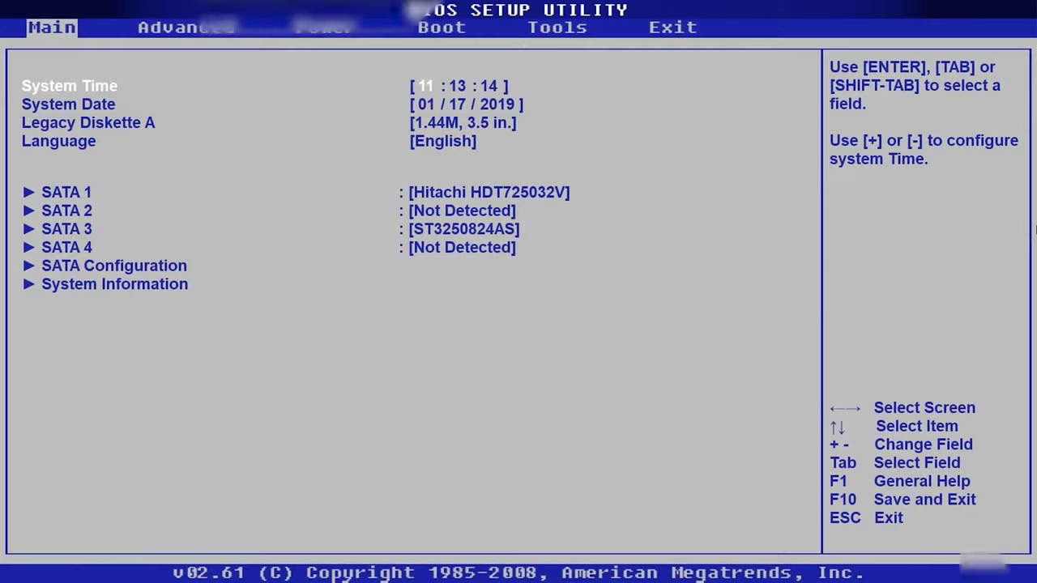
Step: Switch to the BIOS setup utility and open the Onboard Device Configuration in the advanced settings
{"action": "key", "text": "Right"}
{"action": "key", "text": "Down"}
{"action": "key", "text": "Down"}
{"action": "key", "text": "Down"}
{"action": "key", "text": "Down"}
{"action": "key", "text": "Return"}
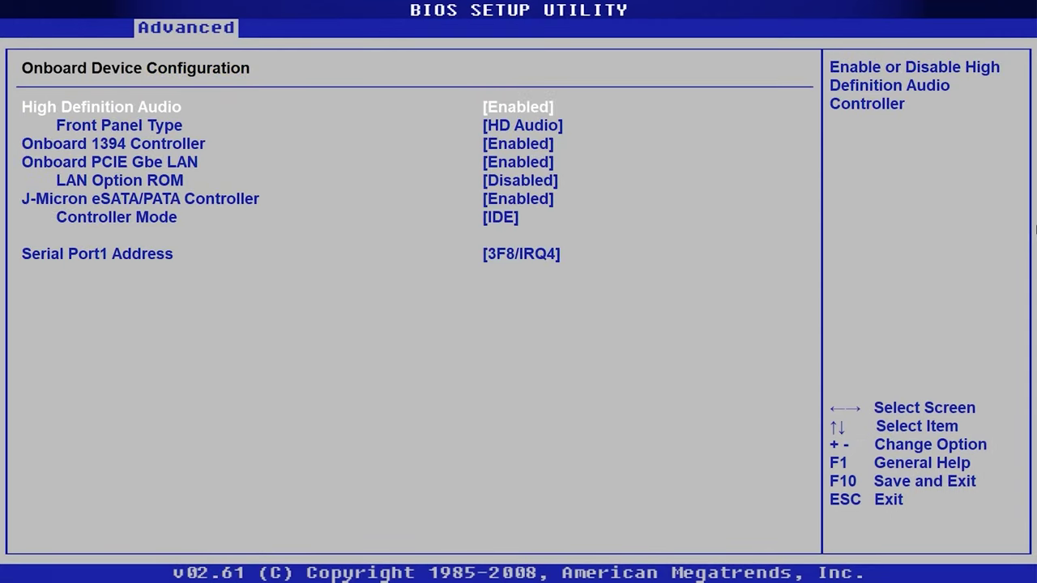
Step: Set High Definition Audio to Disabled and back to Enabled
{"action": "key", "text": "Return"}
{"action": "key", "text": "Down"}
{"action": "key", "text": "Return"}
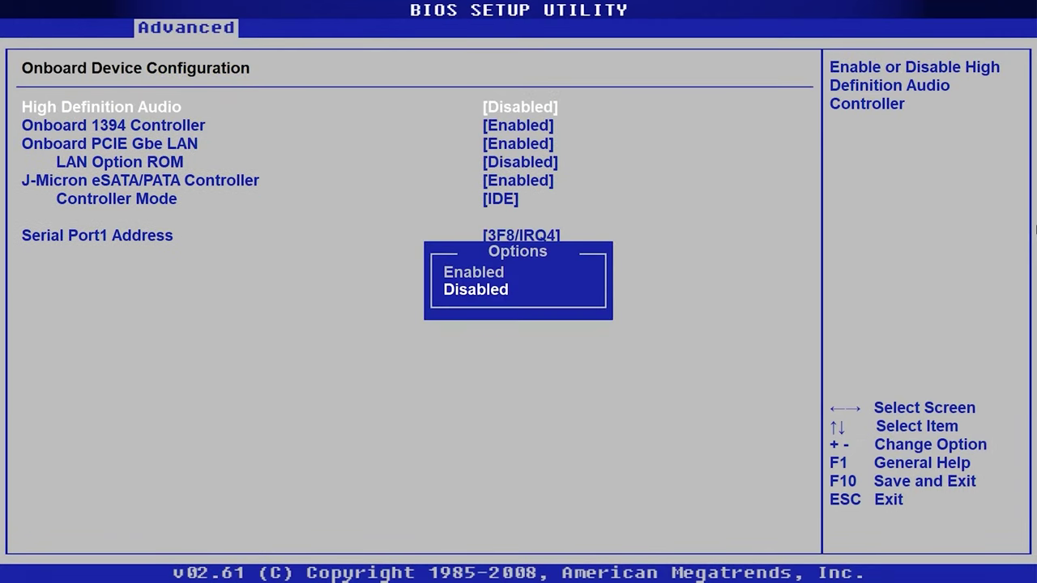
{"action": "key", "text": "Up"}
{"action": "key", "text": "Return"}
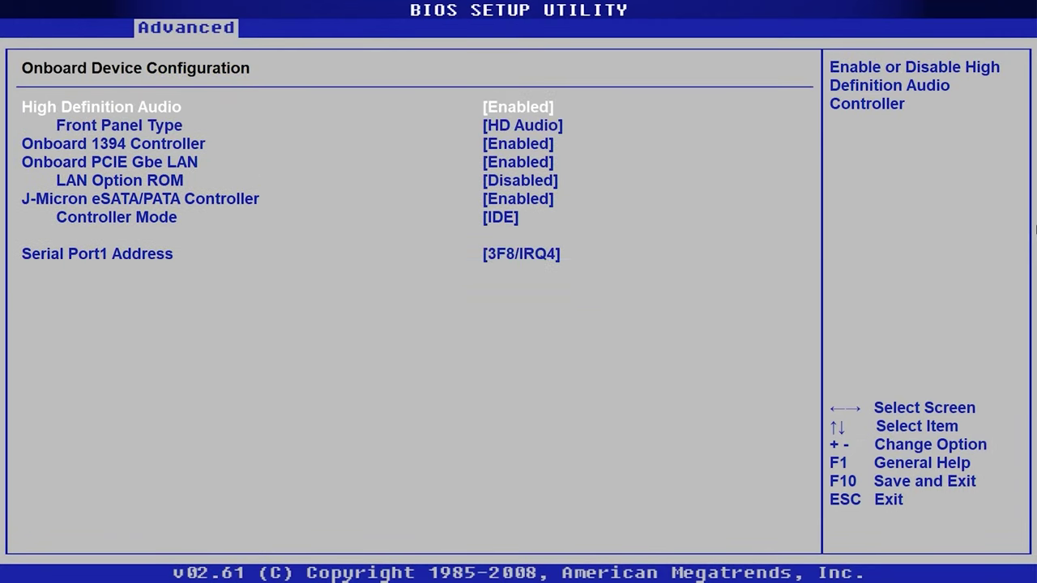
Step: Set the Front Panel Type to AC97 and back to HD Audio
{"action": "key", "text": "Down"}
{"action": "key", "text": "Return"}
{"action": "key", "text": "Up"}
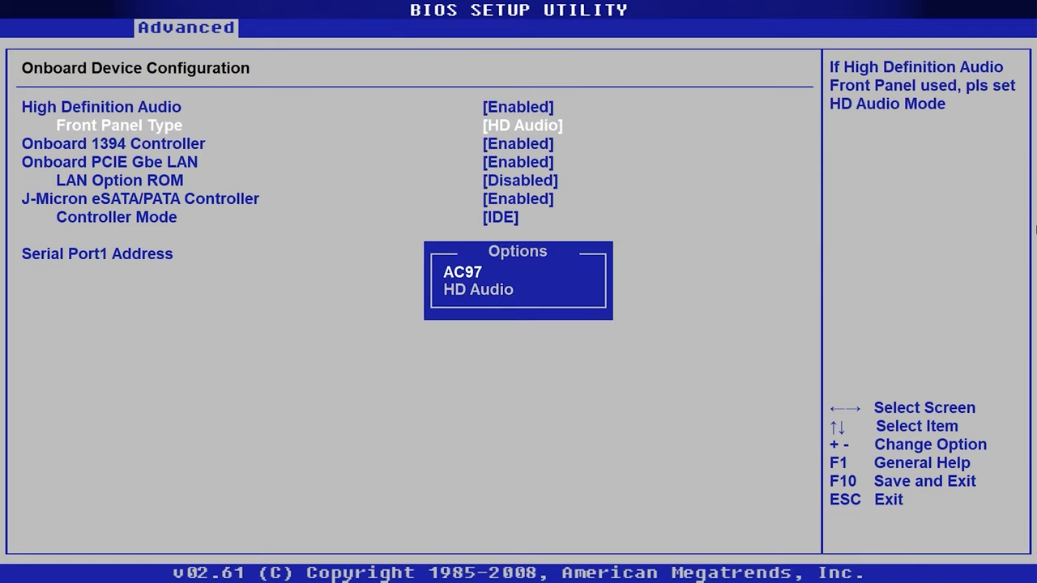
{"action": "key", "text": "Return"}
{"action": "key", "text": "Return"}
{"action": "key", "text": "Down"}
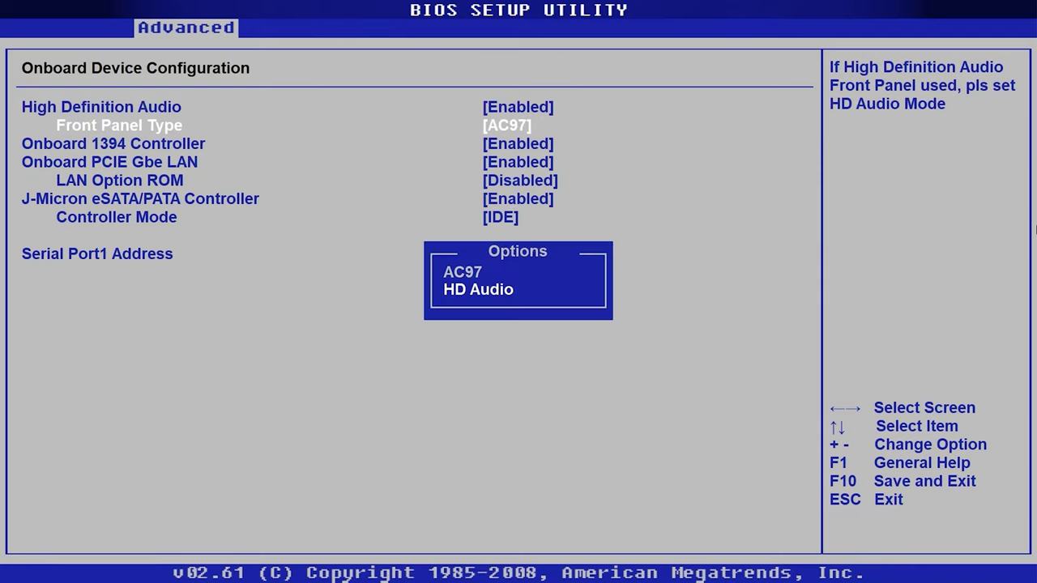
{"action": "key", "text": "Return"}
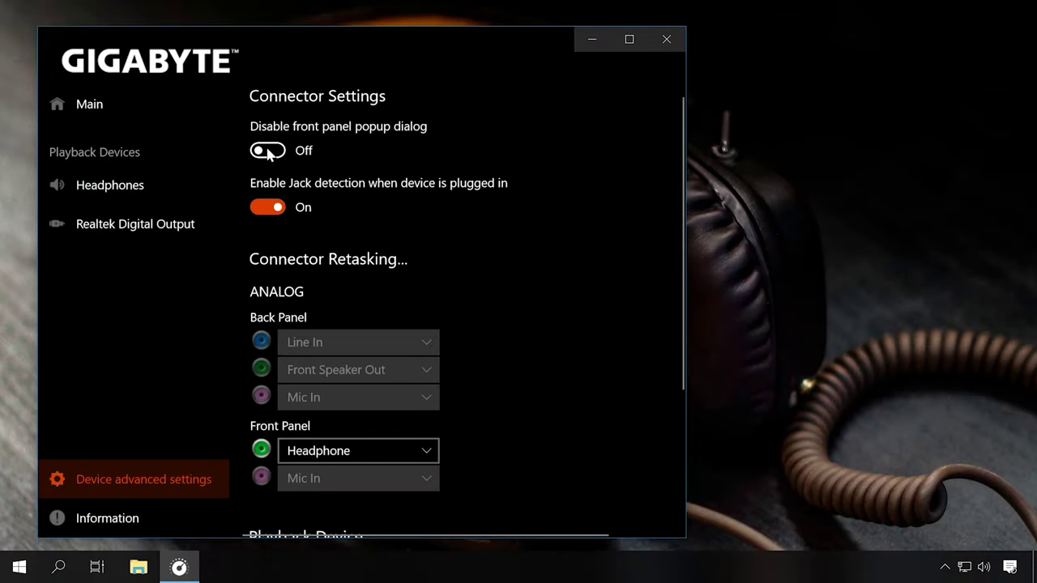
Step: Switch to the Gigabyte audio console and turn on "Disable front panel popup dialog" in the connector settings
{"action": "left_click", "coordinate": [268, 151]}
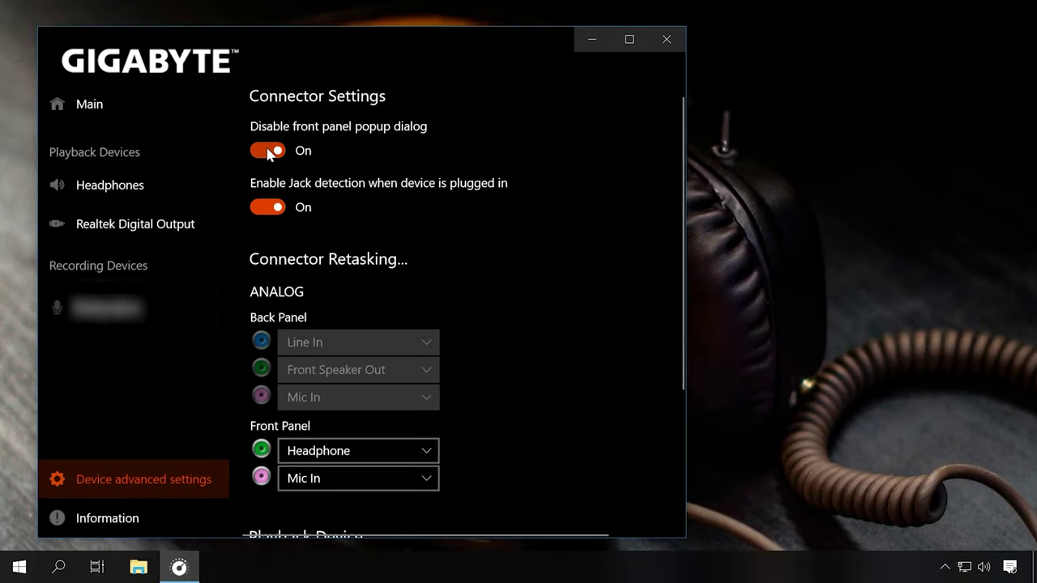